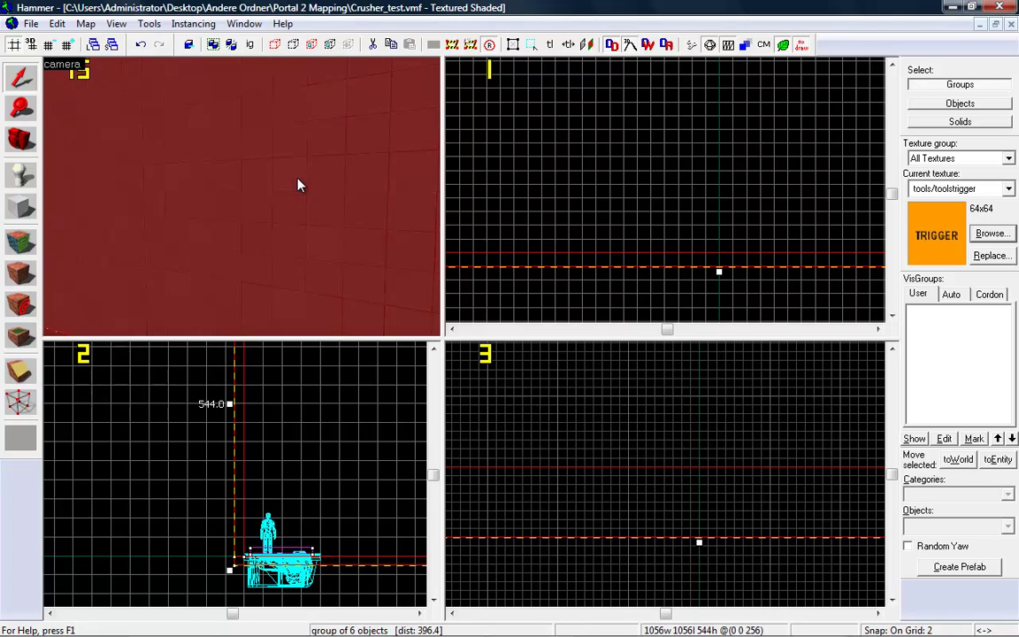
Clear the selection and examine the room around the existing aerial faith plate, its trigger and the surrounding floor
{"action": "key", "text": "z"}
{"action": "key", "text": "w"}
{"action": "key", "text": "Escape"}
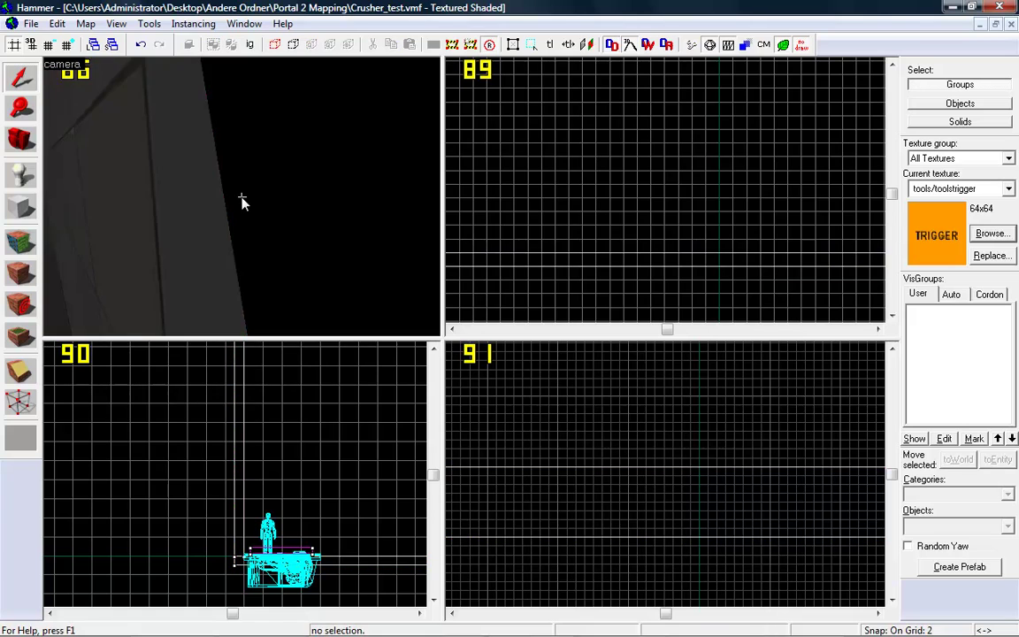
{"action": "key", "text": "w"}
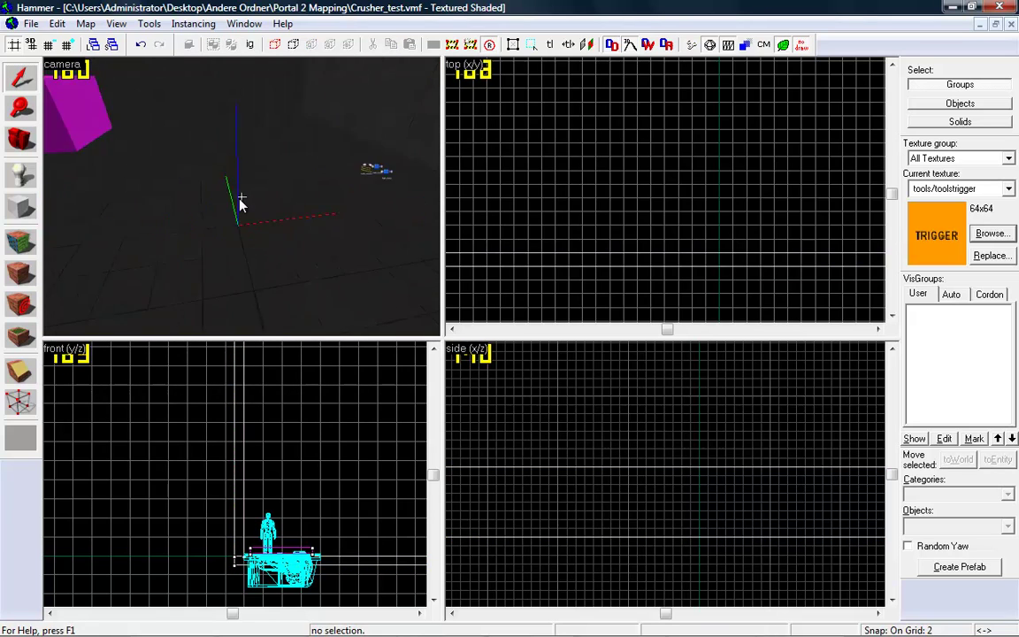
{"action": "key", "text": "s"}
{"action": "key", "text": "w"}
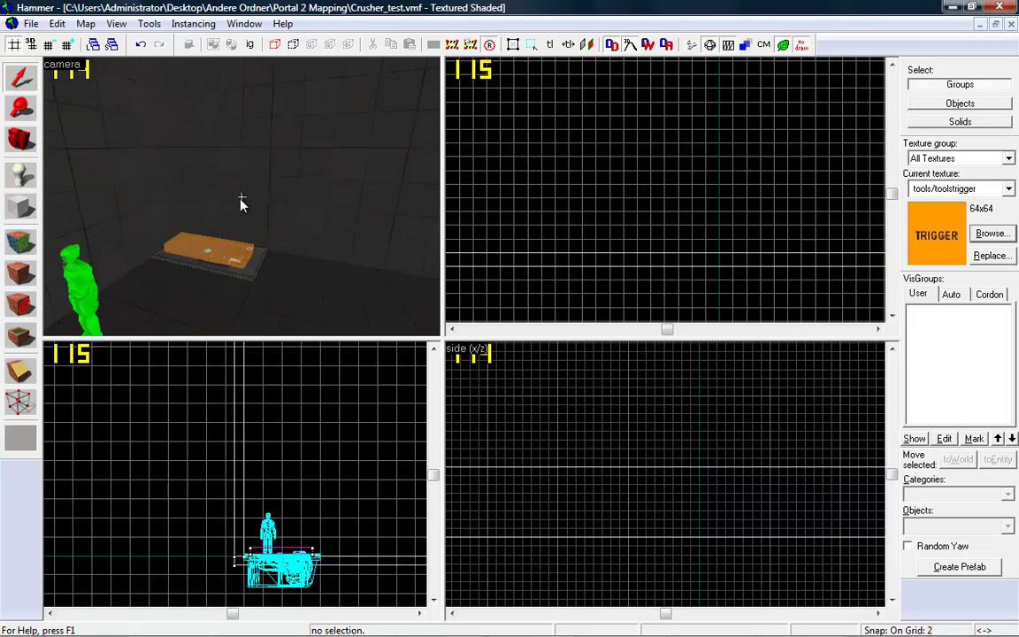
{"action": "key", "text": "w"}
{"action": "key", "text": "s"}
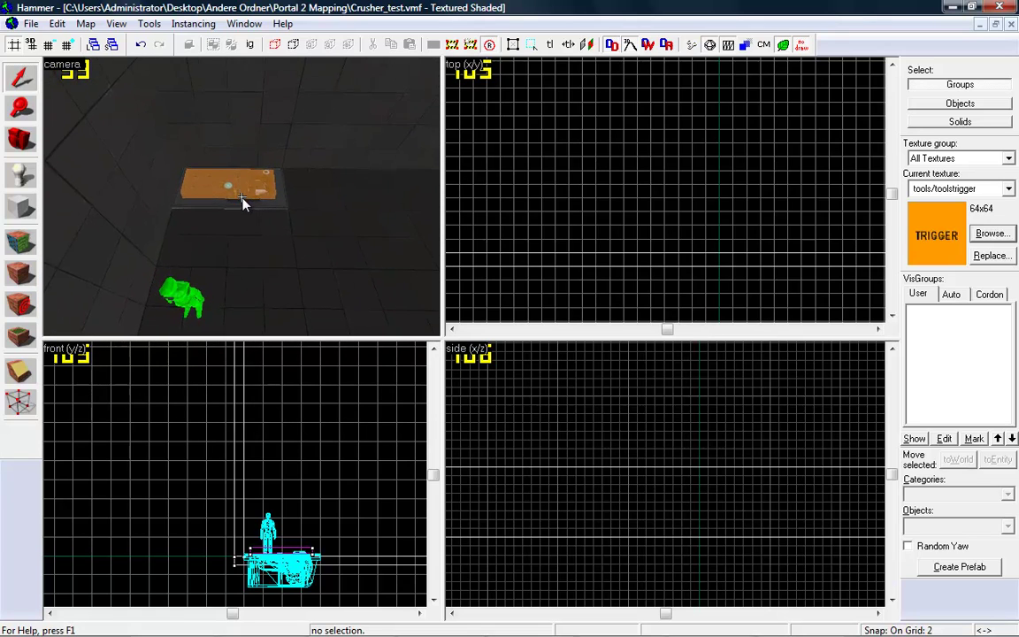
{"action": "left_click", "coordinate": [243, 201]}
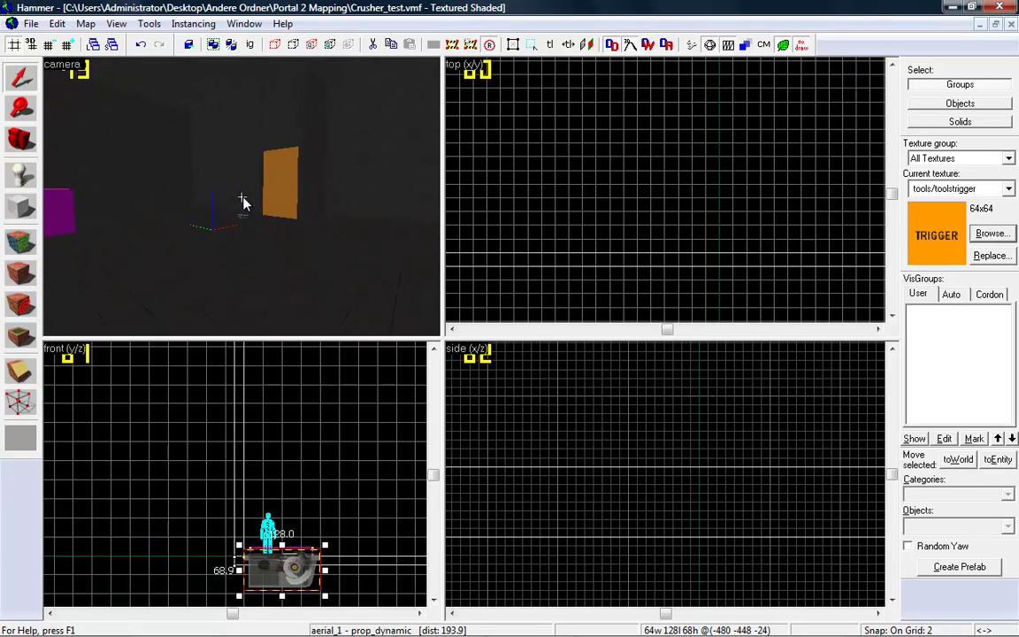
{"action": "key", "text": "w"}
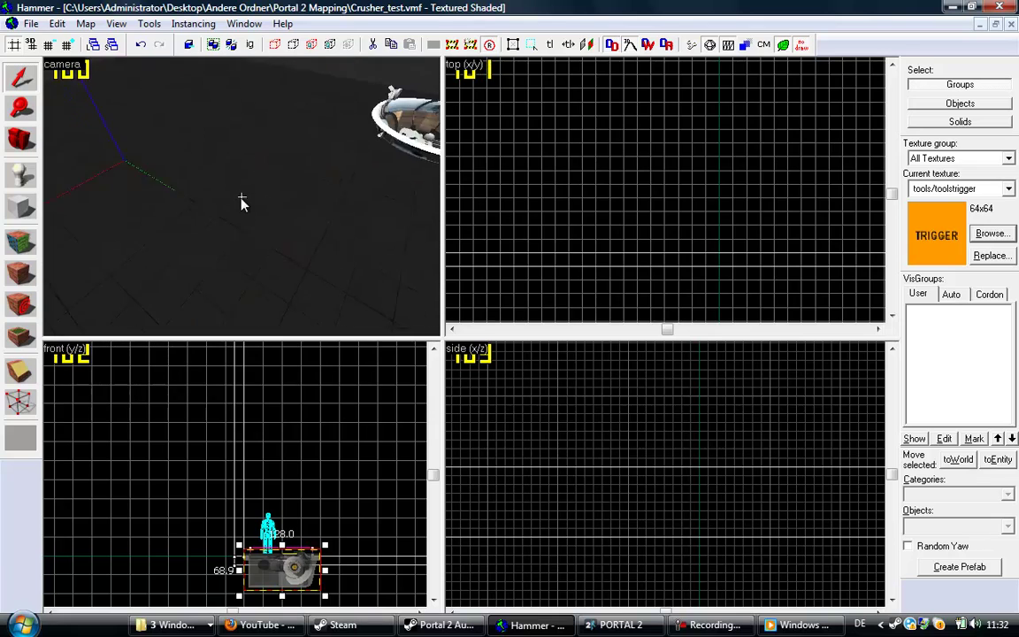
{"action": "key", "text": "w"}
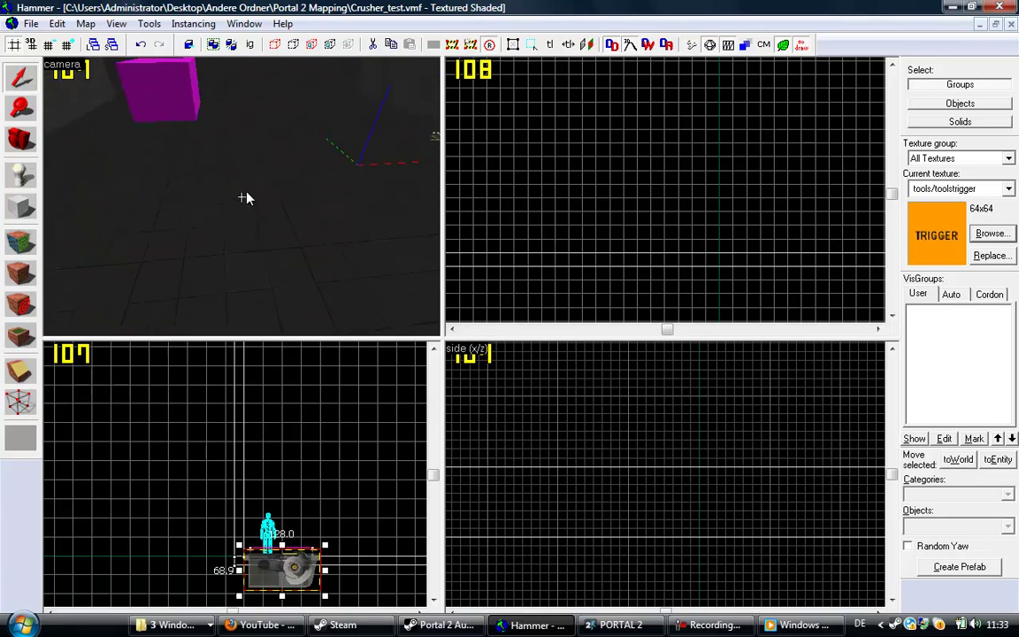
{"action": "key", "text": "w"}
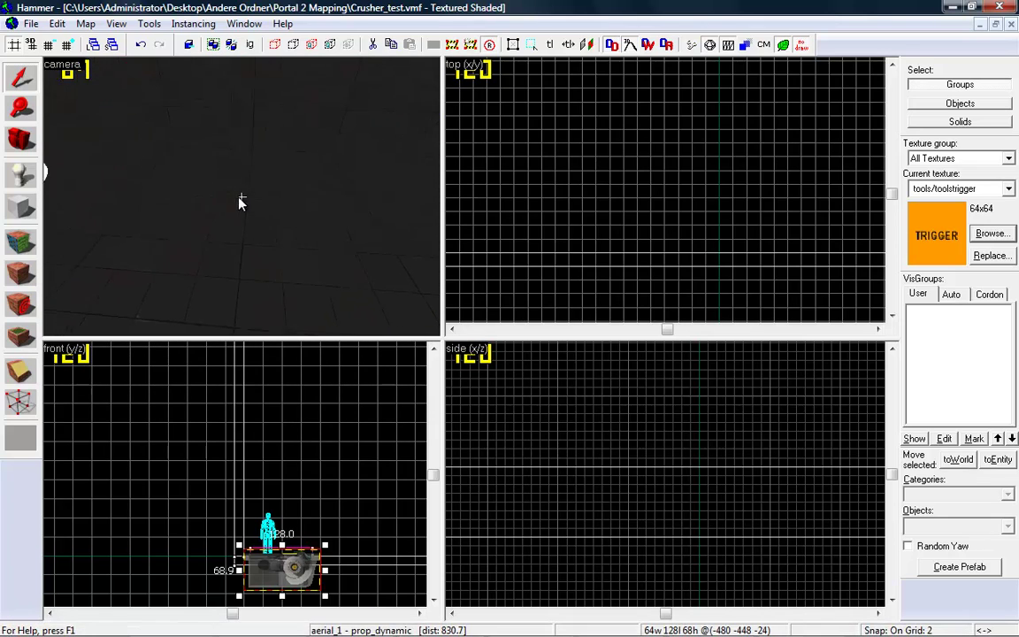
{"action": "key", "text": "w"}
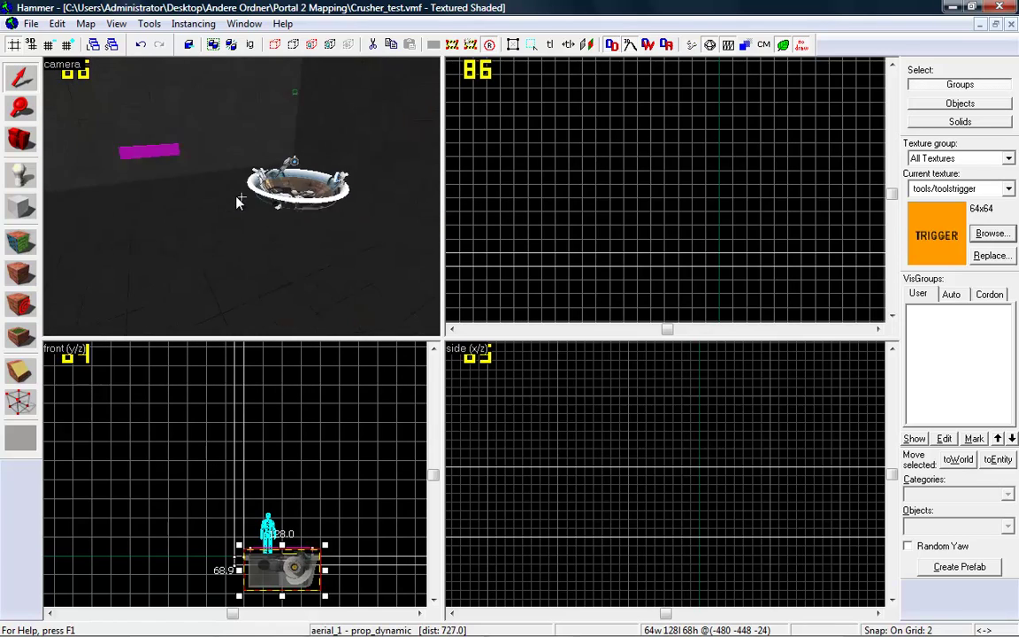
{"action": "key", "text": "w"}
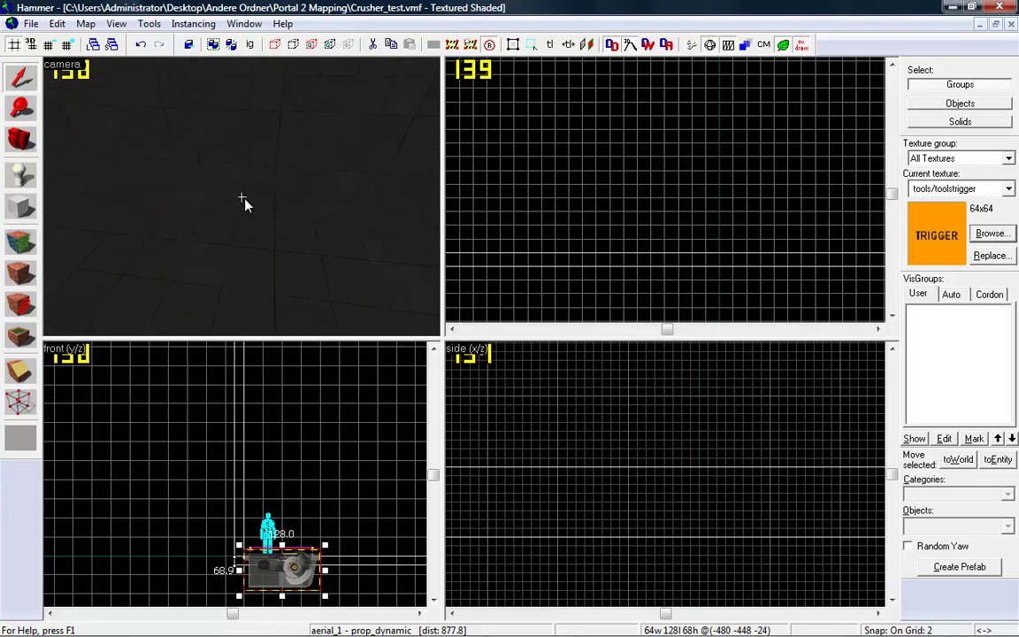
Place a new entity on the empty floor near the wall and change its class to prop_dynamic
{"action": "left_click", "coordinate": [27, 176]}
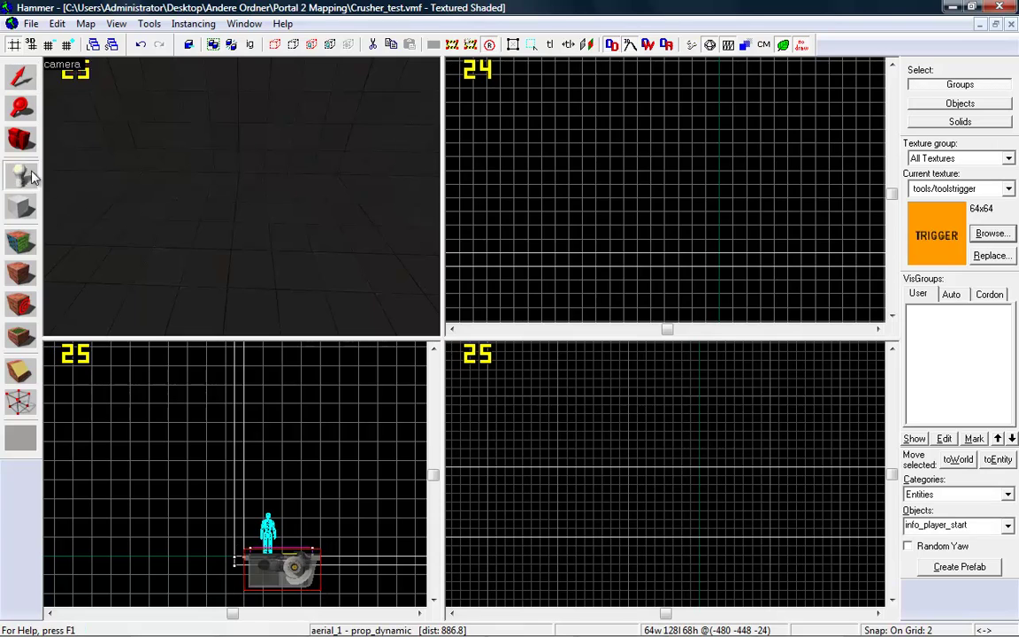
{"action": "left_click", "coordinate": [261, 188]}
{"action": "left_click", "coordinate": [20, 78]}
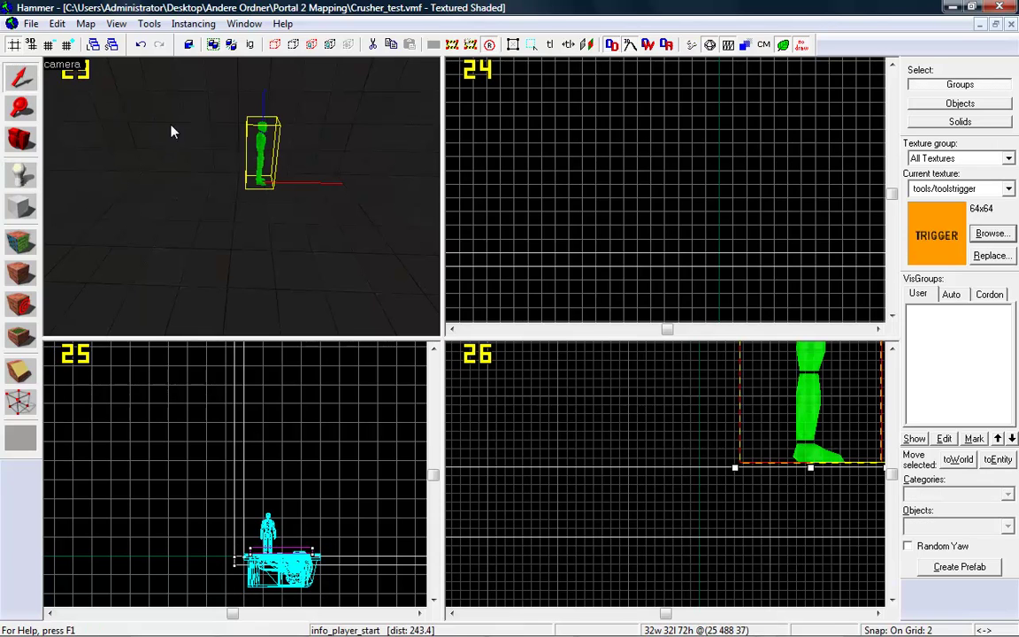
{"action": "double_click", "coordinate": [263, 146]}
{"action": "left_click_drag", "start_coordinate": [421, 142], "coordinate": [347, 144]}
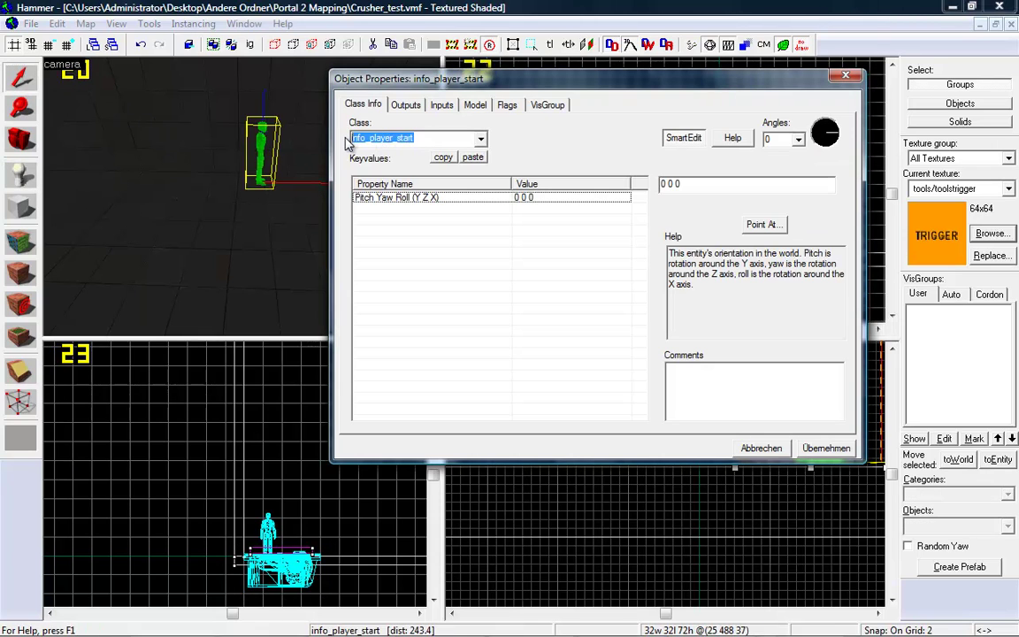
{"action": "type", "text": "dy"}
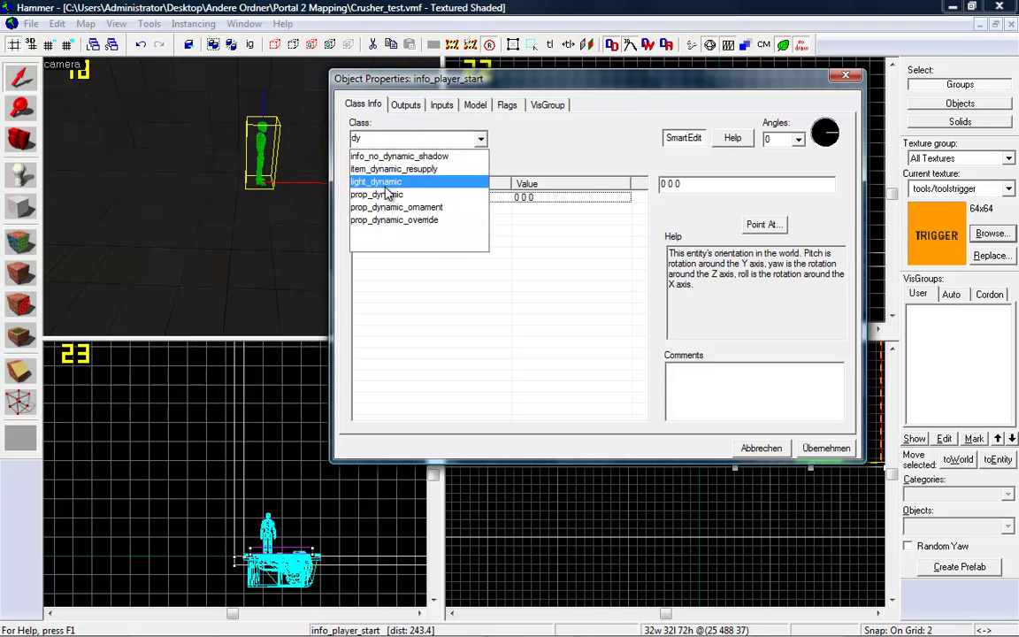
{"action": "left_click", "coordinate": [387, 191]}
{"action": "left_click", "coordinate": [841, 452]}
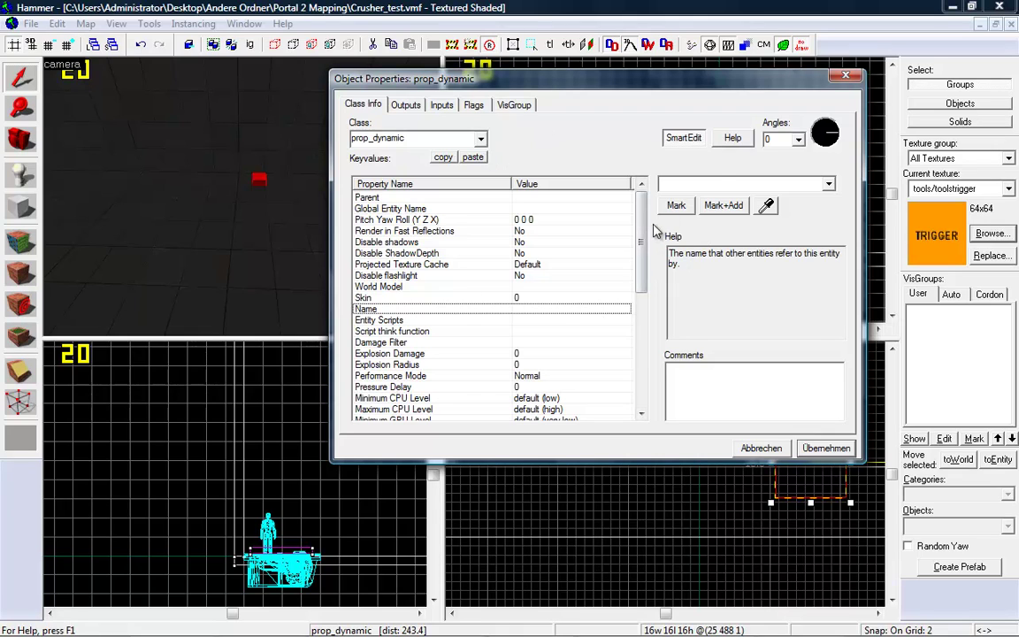
Name the new prop_dynamic aerial_2 and apply the change
{"action": "type", "text": "aer"}
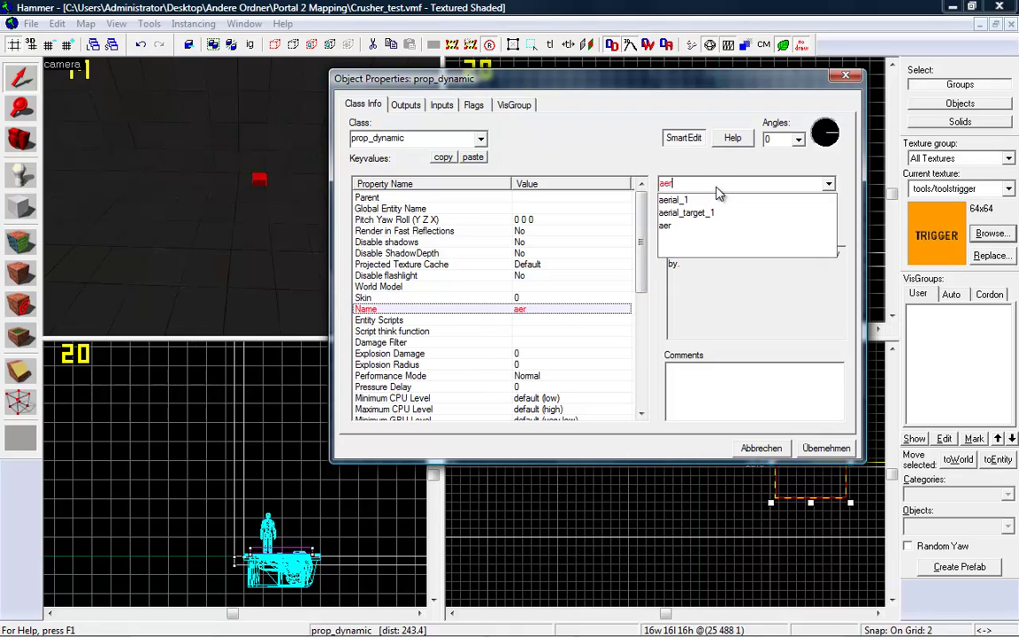
{"action": "type", "text": "ial_2"}
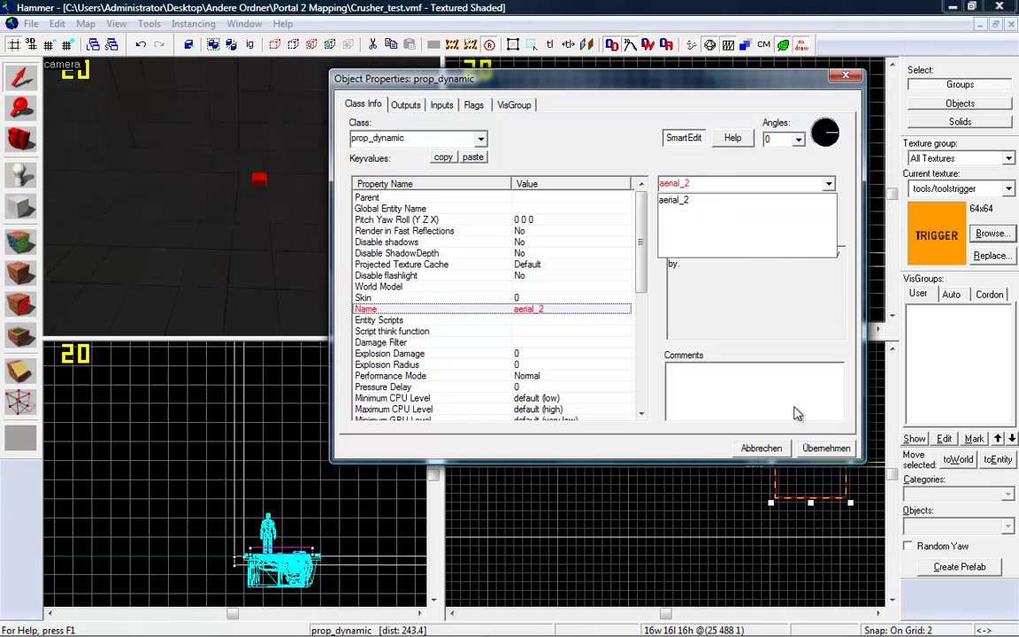
{"action": "left_click", "coordinate": [843, 453]}
{"action": "left_click", "coordinate": [840, 449]}
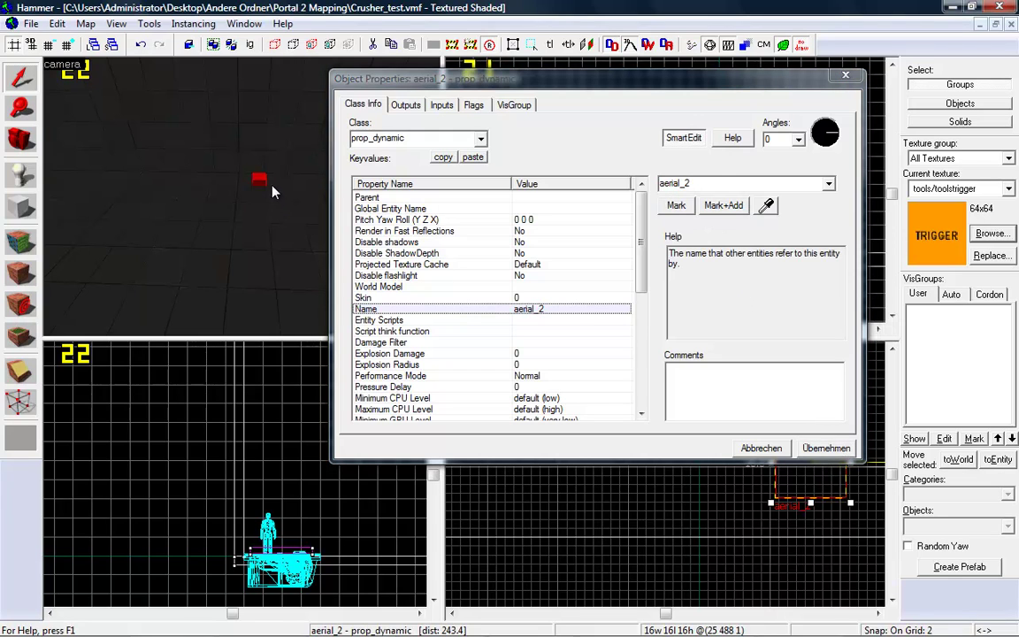
Set the world model of aerial_2 to models/props/faith_plate.mdl and close its properties
{"action": "key", "text": "z"}
{"action": "key", "text": "w"}
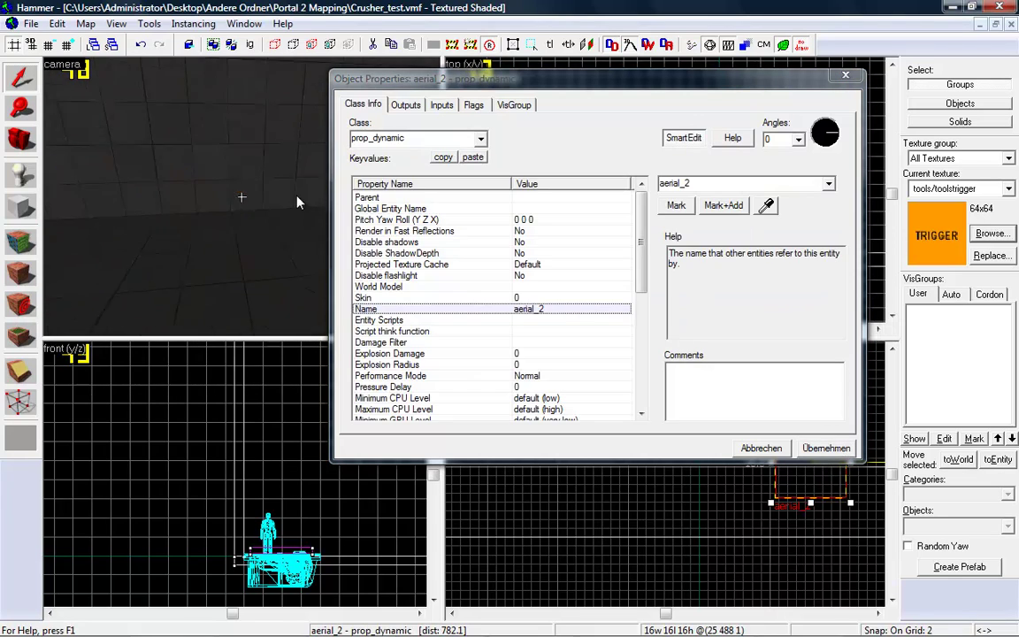
{"action": "key", "text": "w"}
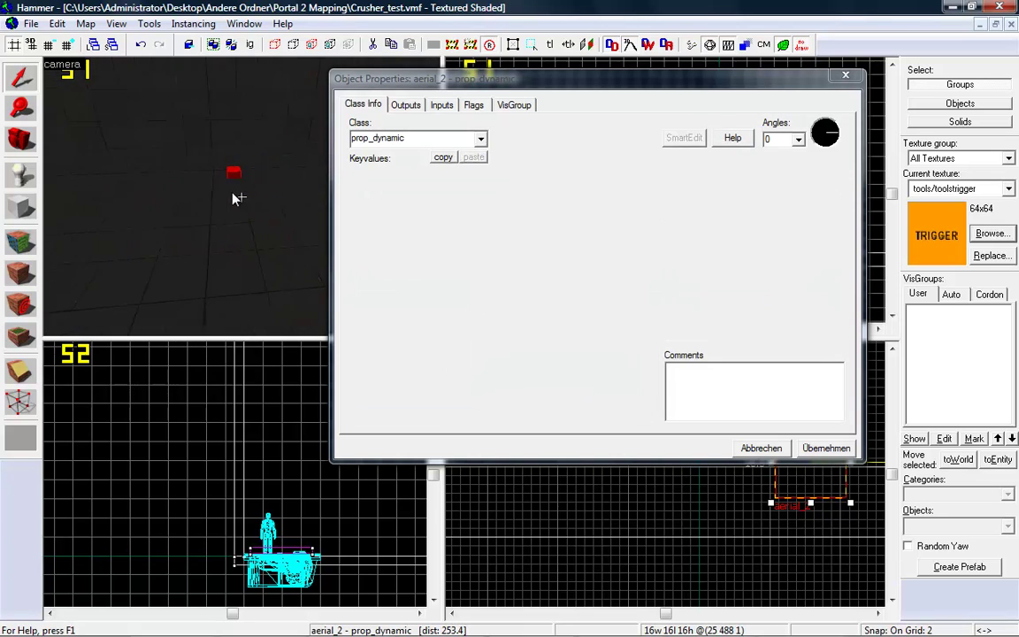
{"action": "key", "text": "w"}
{"action": "key", "text": "z"}
{"action": "left_click", "coordinate": [437, 287]}
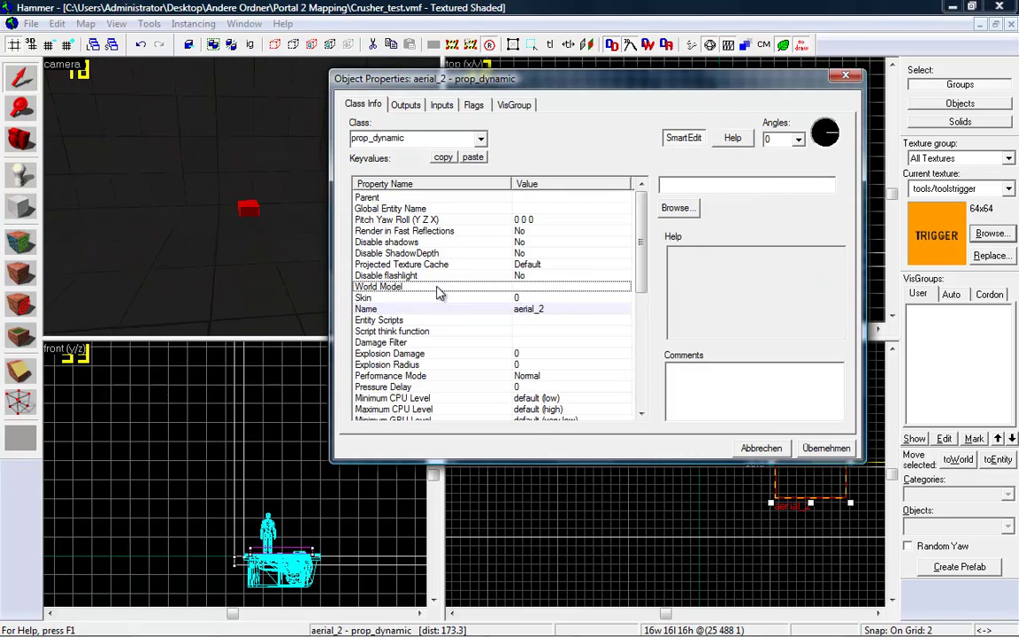
{"action": "left_click", "coordinate": [677, 207]}
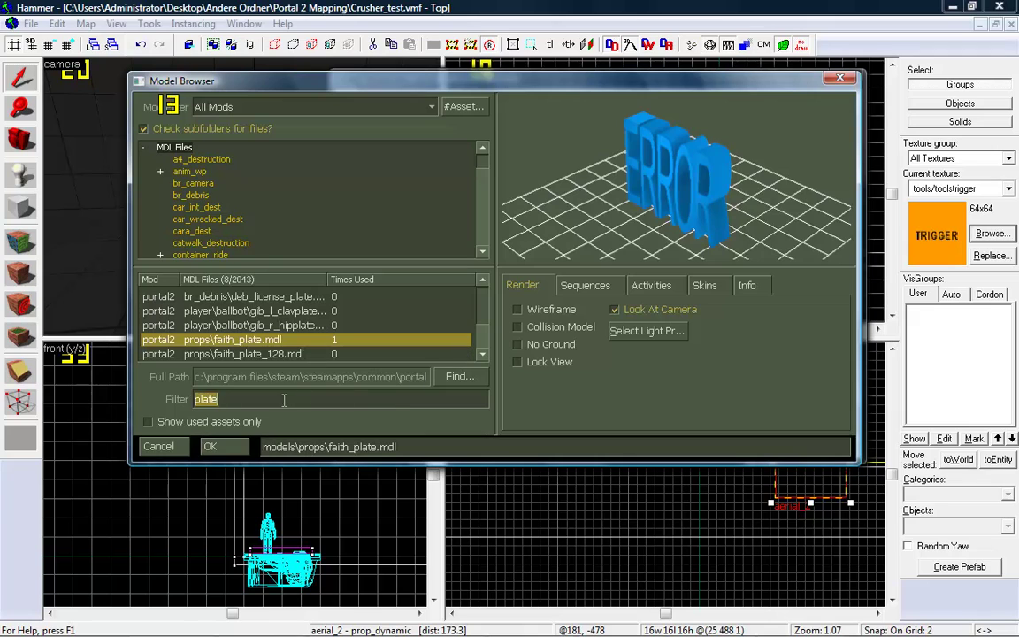
{"action": "left_click", "coordinate": [234, 340]}
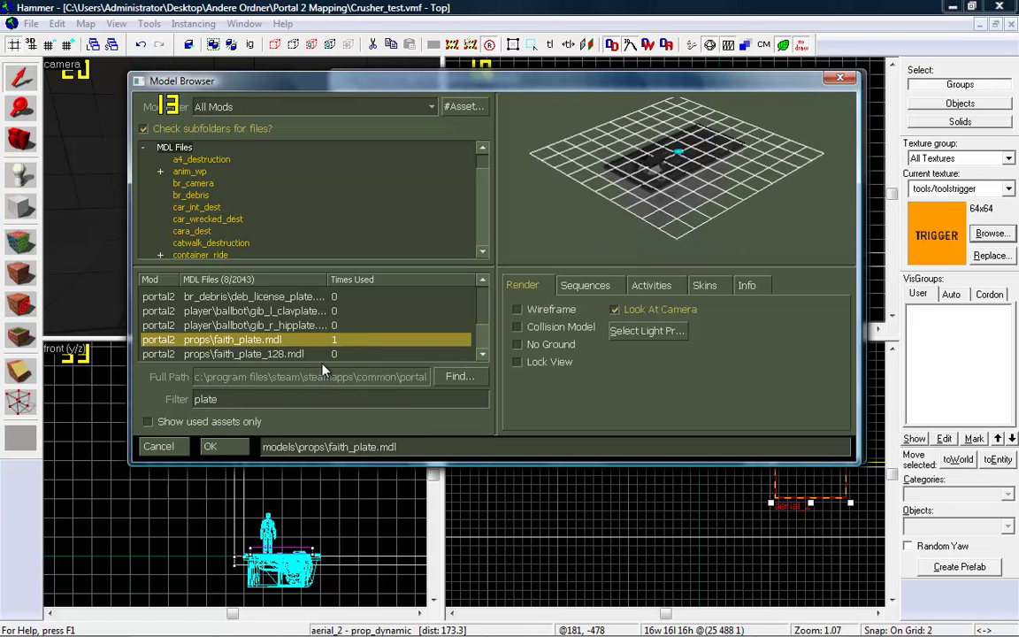
{"action": "left_click", "coordinate": [212, 447]}
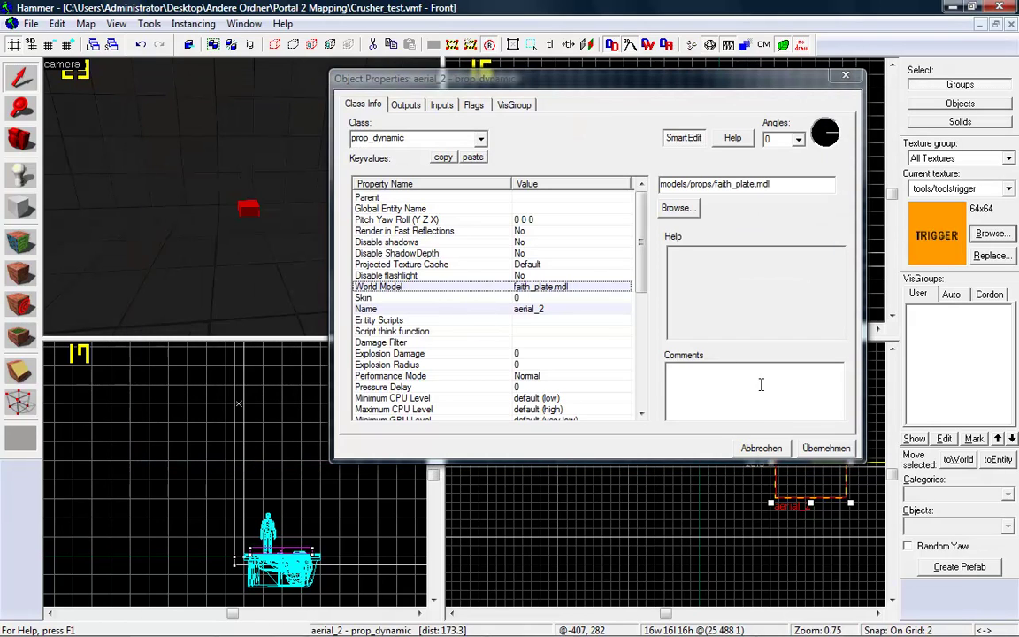
{"action": "left_click", "coordinate": [845, 75]}
Rotate the aerial_2 faith plate 90 degrees in the top view and reposition it inside the room, against the wall at floor level
{"action": "scroll", "coordinate": [781, 483], "scroll_direction": "down", "scroll_amount": 6}
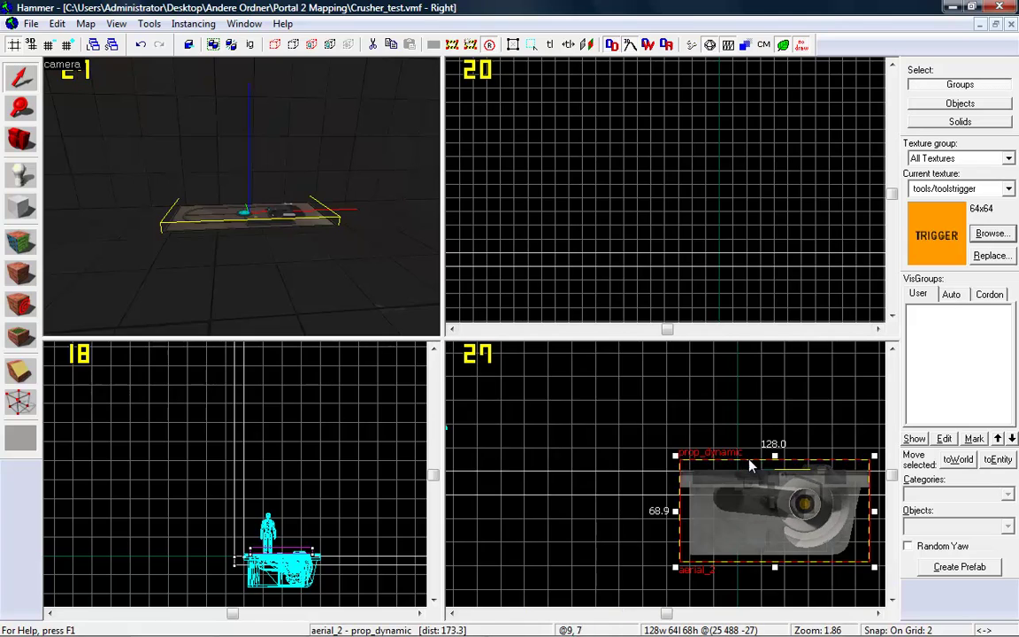
{"action": "scroll", "coordinate": [631, 216], "scroll_direction": "down", "scroll_amount": 6}
{"action": "scroll", "coordinate": [619, 203], "scroll_direction": "up", "scroll_amount": 7}
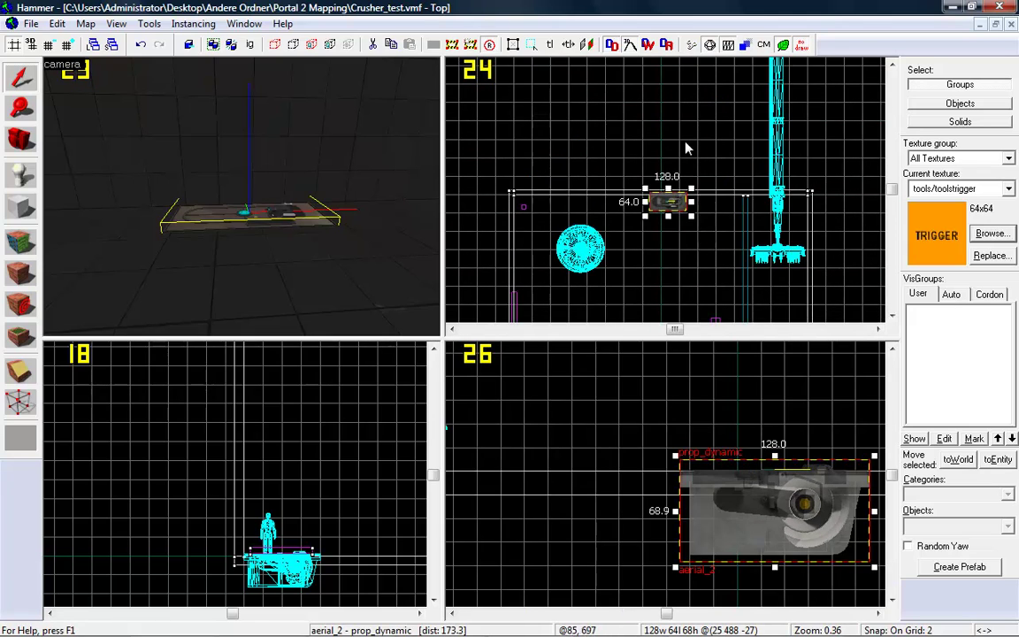
{"action": "left_click", "coordinate": [640, 179]}
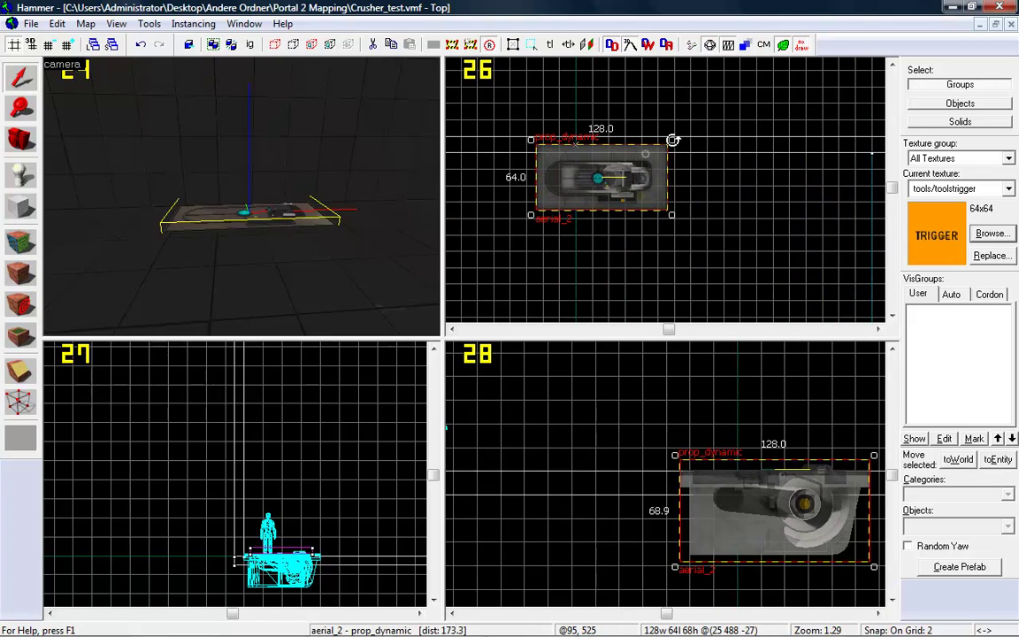
{"action": "left_click_drag", "start_coordinate": [672, 140], "coordinate": [645, 235]}
{"action": "left_click_drag", "start_coordinate": [581, 153], "coordinate": [582, 195]}
{"action": "scroll", "coordinate": [769, 490], "scroll_direction": "up", "scroll_amount": 5}
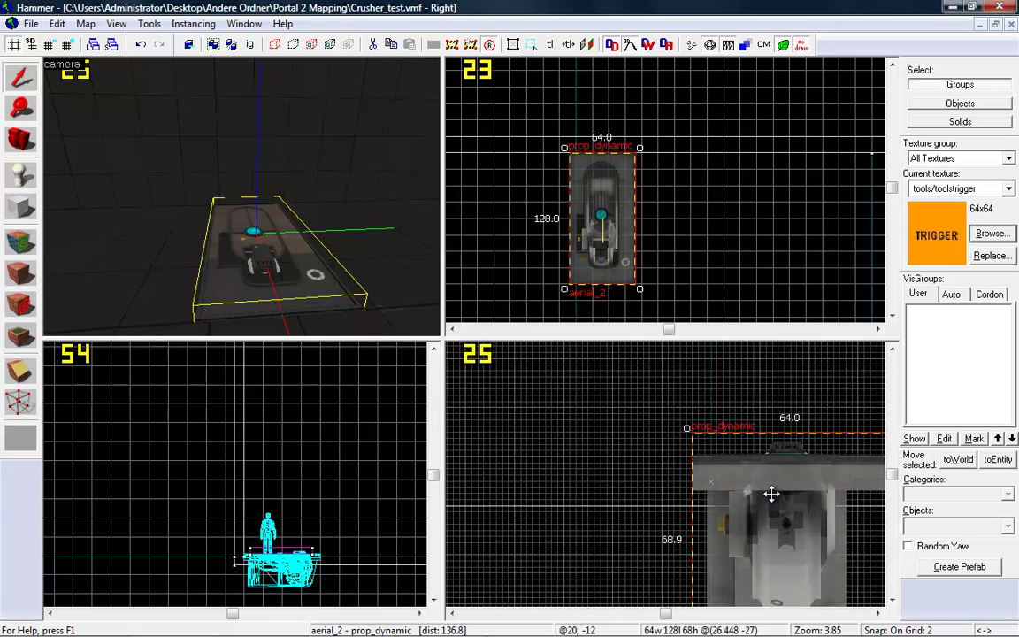
{"action": "left_click_drag", "start_coordinate": [769, 491], "coordinate": [768, 480]}
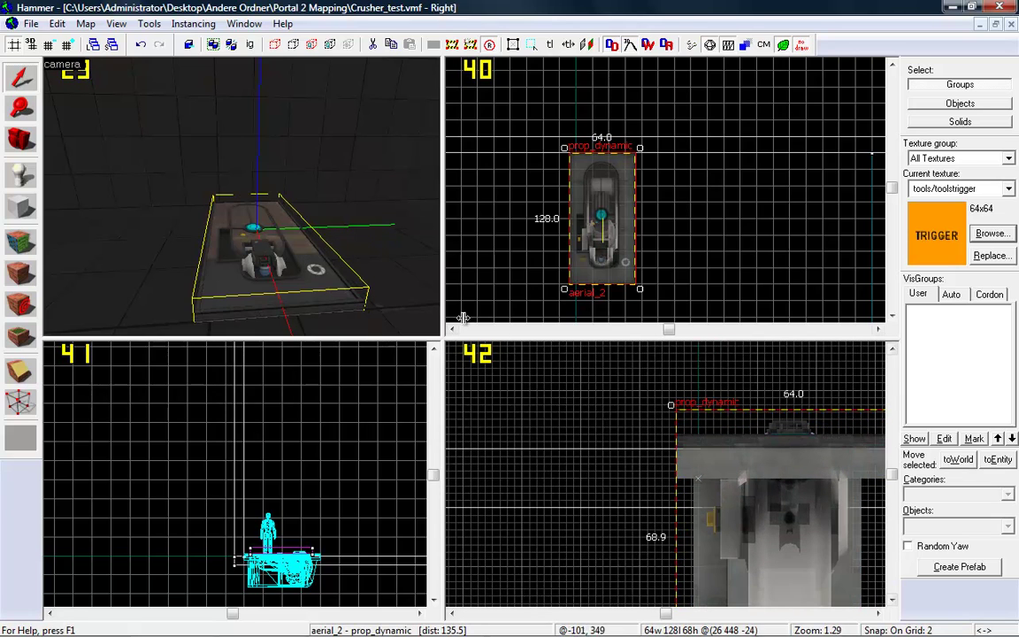
Place a new info_player_start entity on the floor beside the aerial_2 faith plate
{"action": "key", "text": "z"}
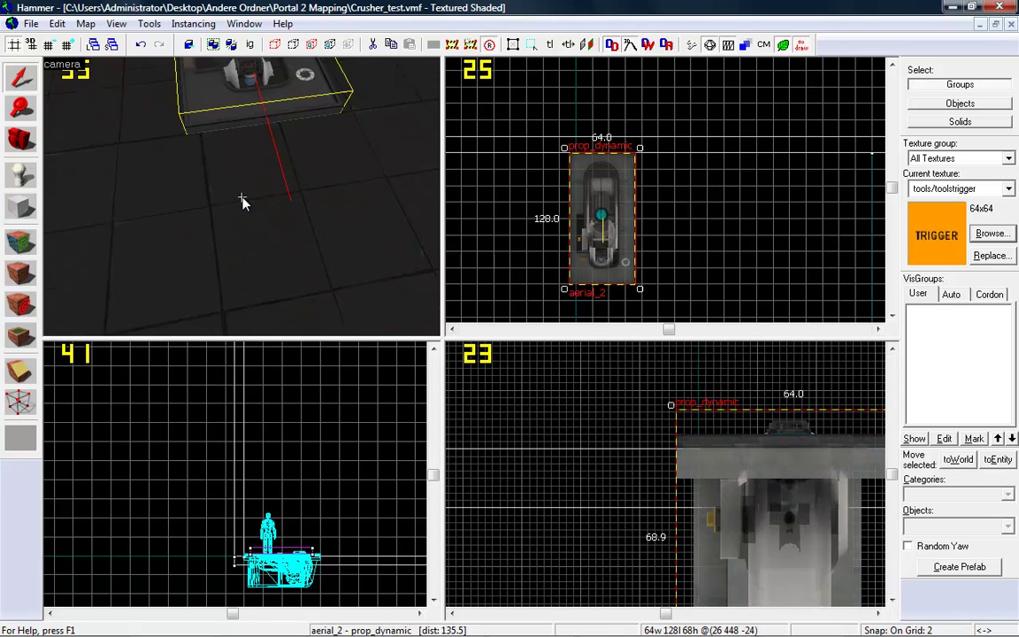
{"action": "key", "text": "s"}
{"action": "key", "text": "a"}
{"action": "key", "text": "a"}
{"action": "key", "text": "w"}
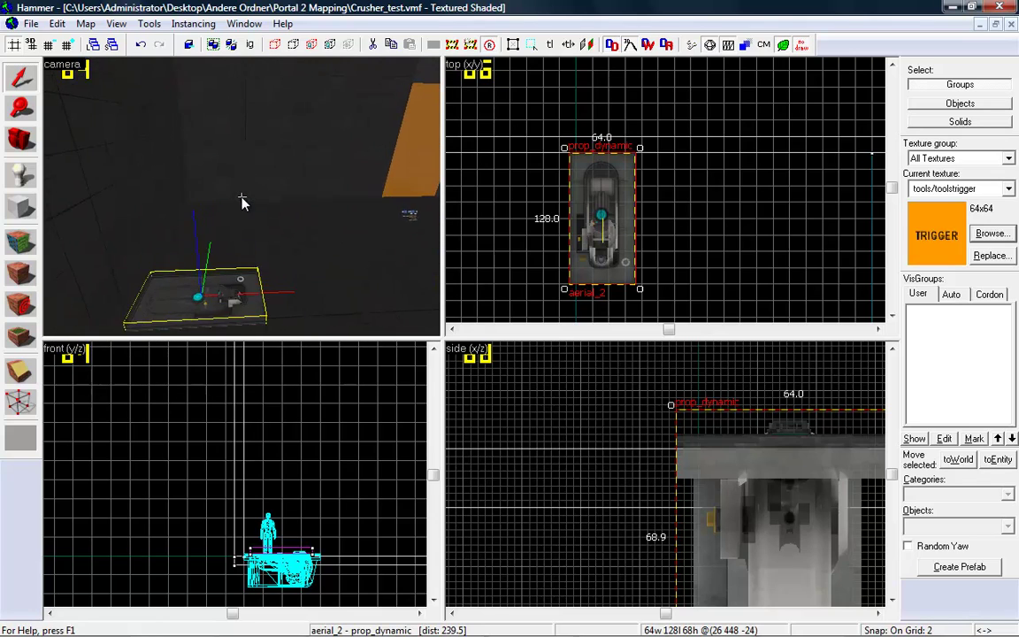
{"action": "key", "text": "s"}
{"action": "key", "text": "w"}
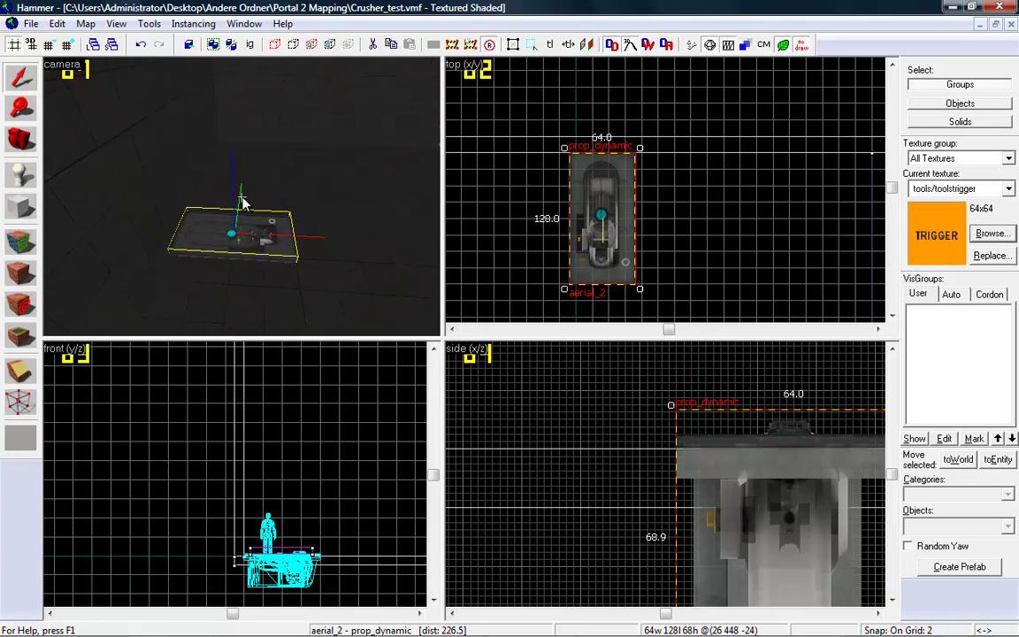
{"action": "key", "text": "z"}
{"action": "left_click", "coordinate": [21, 174]}
{"action": "left_click", "coordinate": [372, 237]}
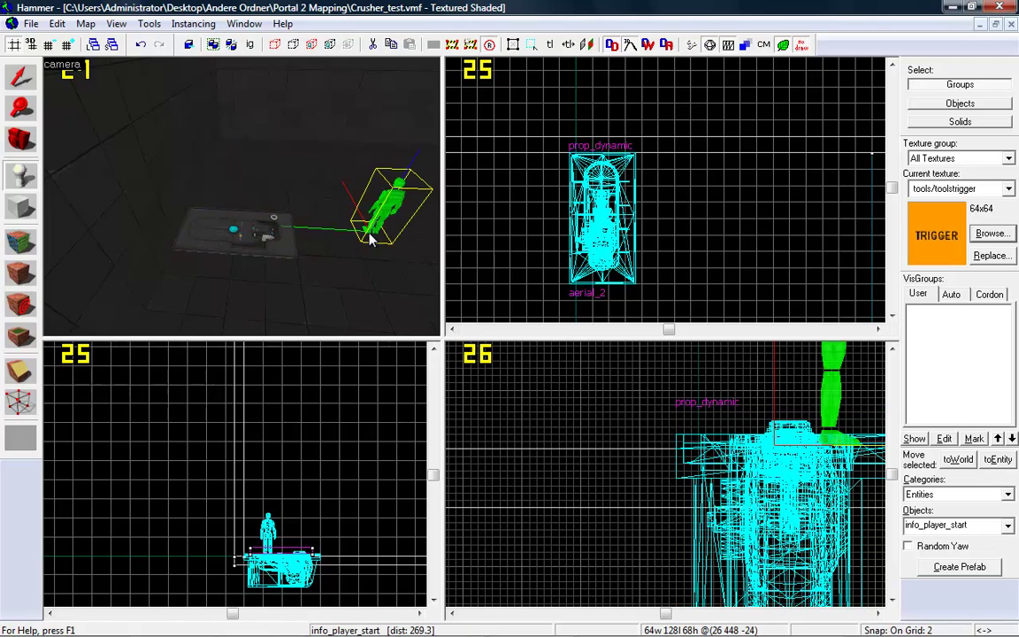
Change the class of the newly placed entity to info_target and apply it
{"action": "left_click", "coordinate": [21, 77]}
{"action": "double_click", "coordinate": [402, 215]}
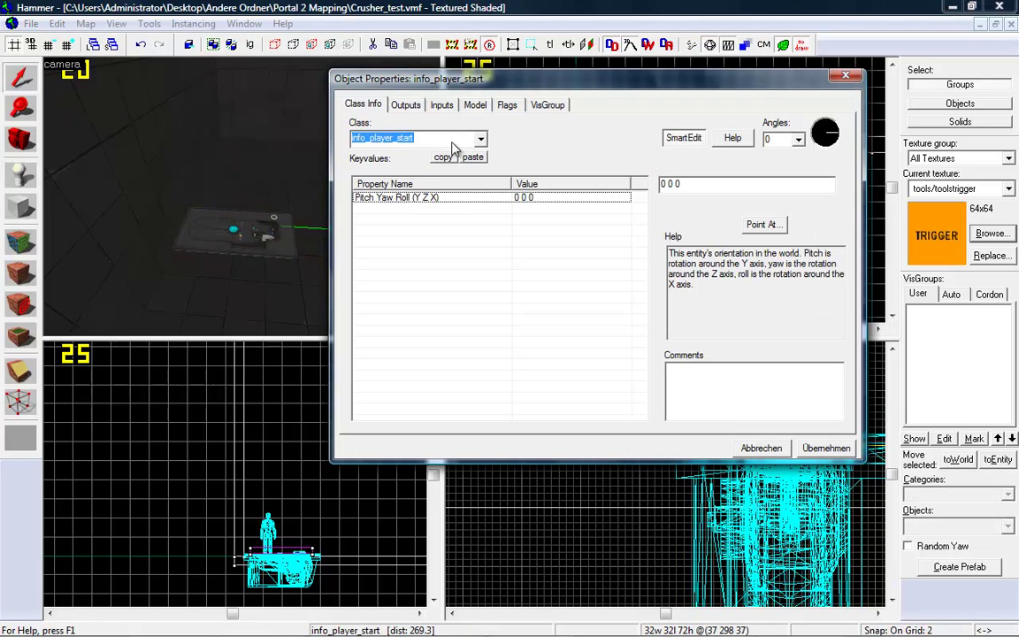
{"action": "type", "text": "target"}
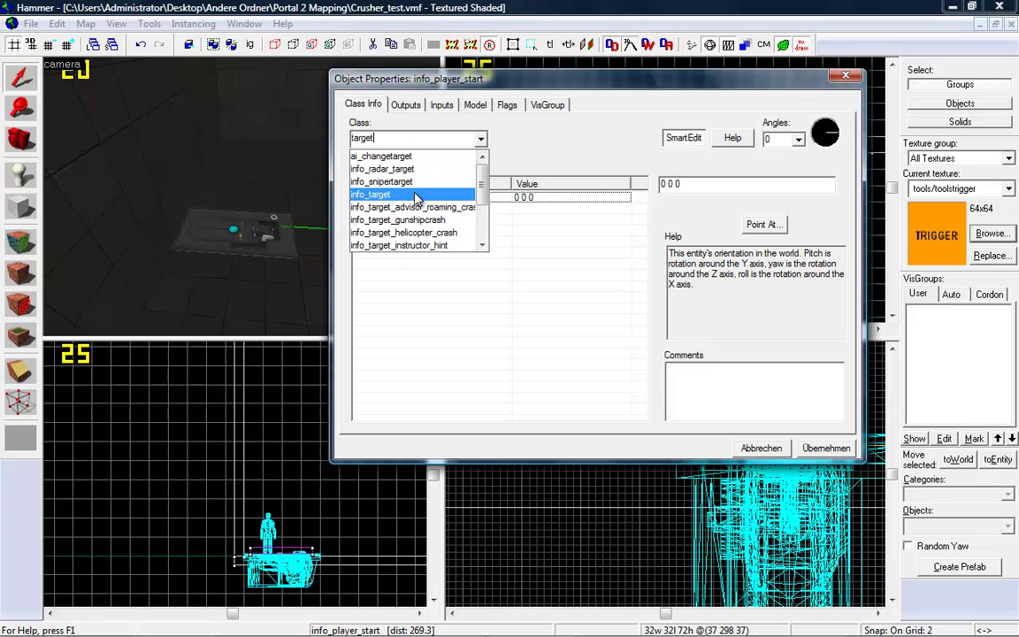
{"action": "left_click", "coordinate": [402, 193]}
{"action": "left_click", "coordinate": [826, 449]}
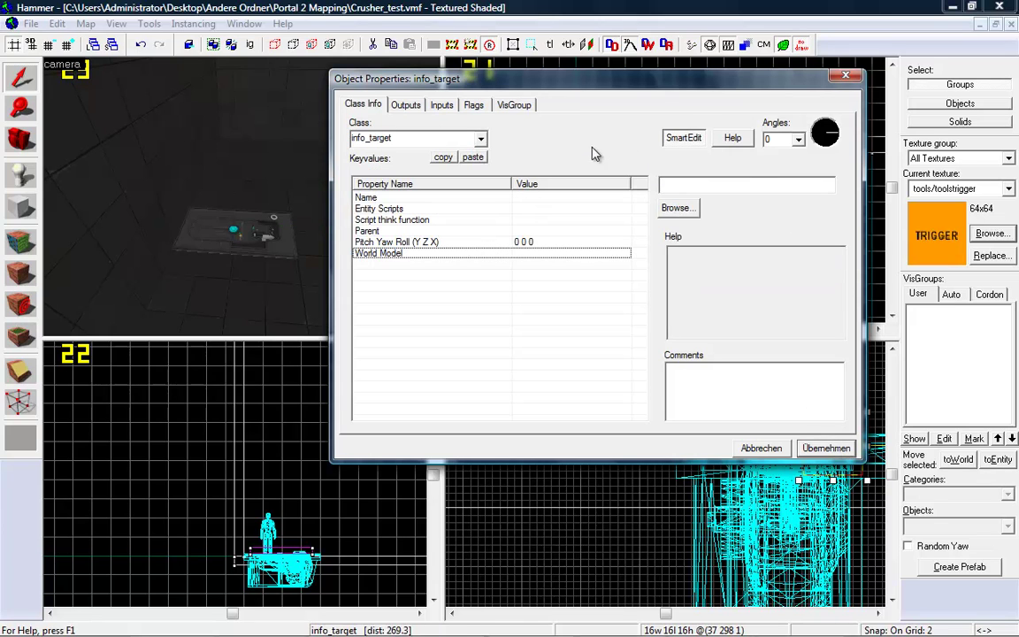
Name the info_target aerial_target_2, apply the change and close its properties
{"action": "left_click_drag", "start_coordinate": [576, 86], "coordinate": [711, 84]}
{"action": "left_click", "coordinate": [630, 194]}
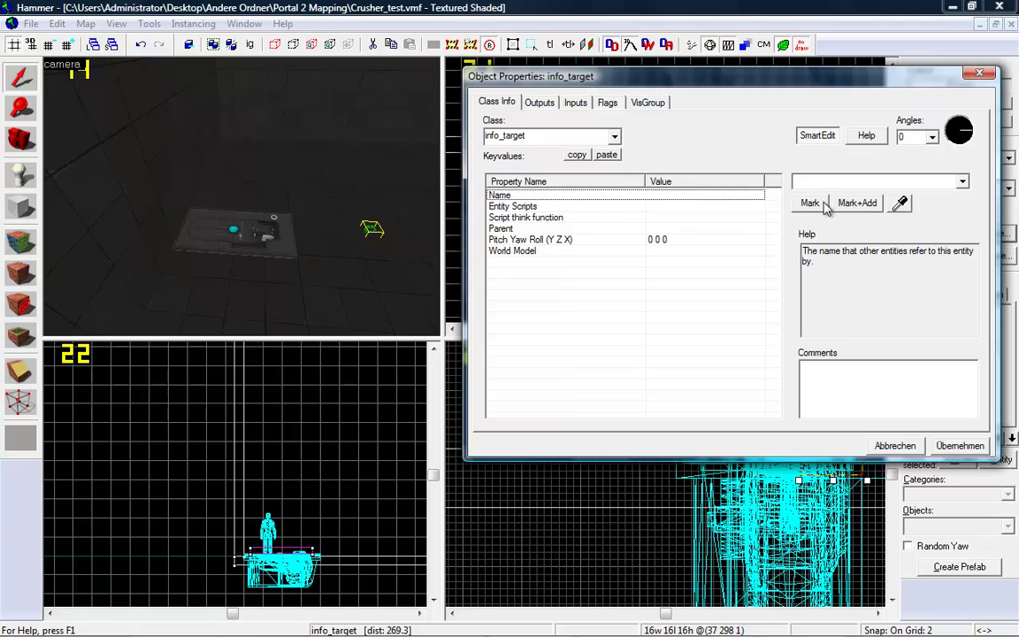
{"action": "type", "text": "aeri"}
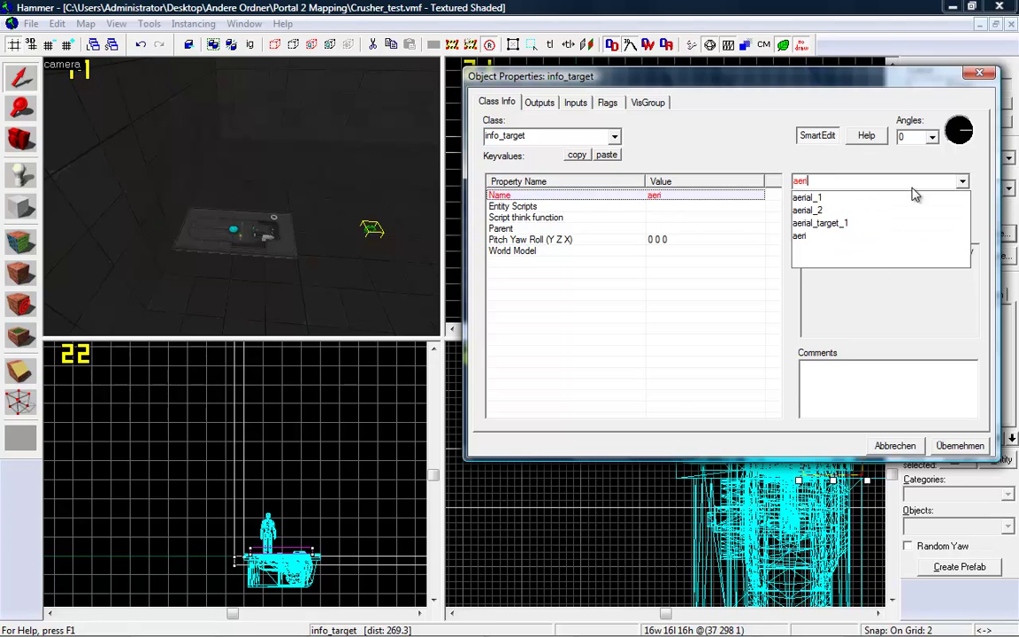
{"action": "type", "text": "al_rage"}
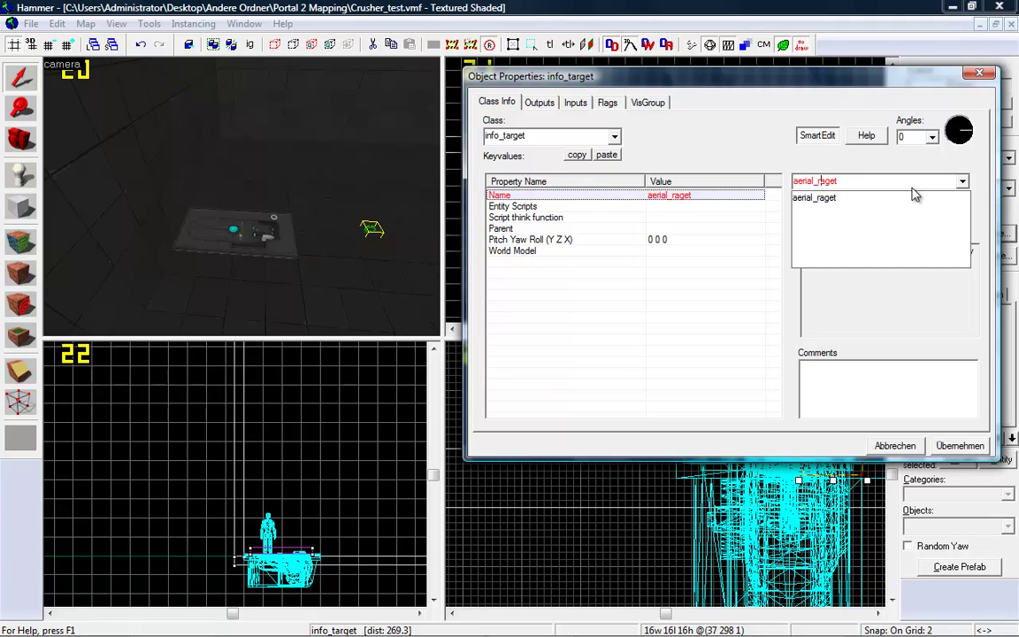
{"action": "type", "text": "t"}
{"action": "type", "text": "r"}
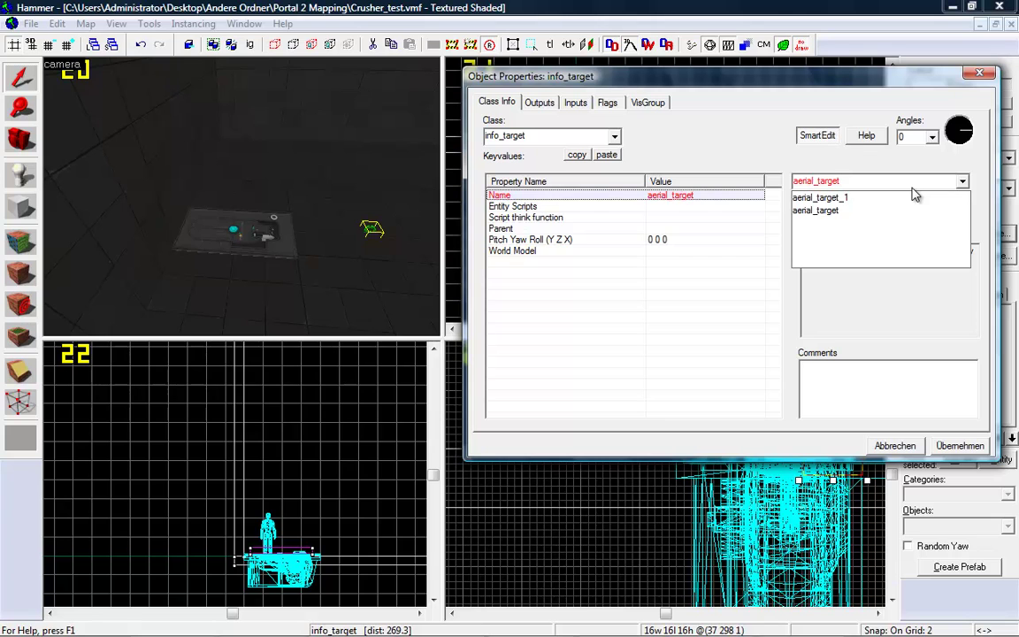
{"action": "type", "text": "_2"}
{"action": "left_click", "coordinate": [960, 446]}
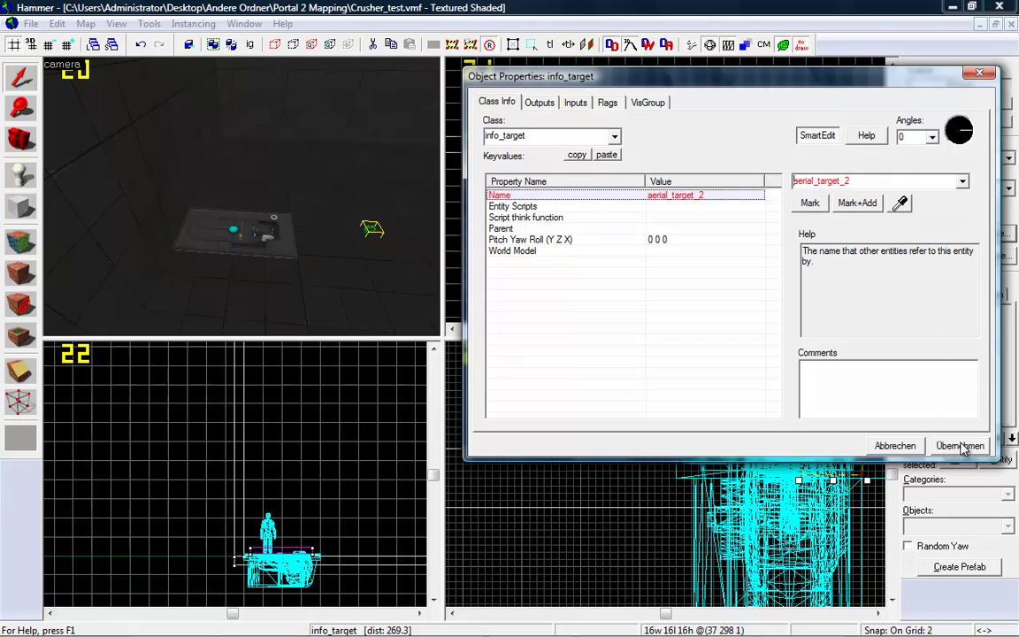
{"action": "left_click", "coordinate": [979, 73]}
Move aerial_target_2 over the first faith plate at the opposite end of the room and raise it to a height of about 130 units
{"action": "scroll", "coordinate": [602, 152], "scroll_direction": "down", "scroll_amount": 5}
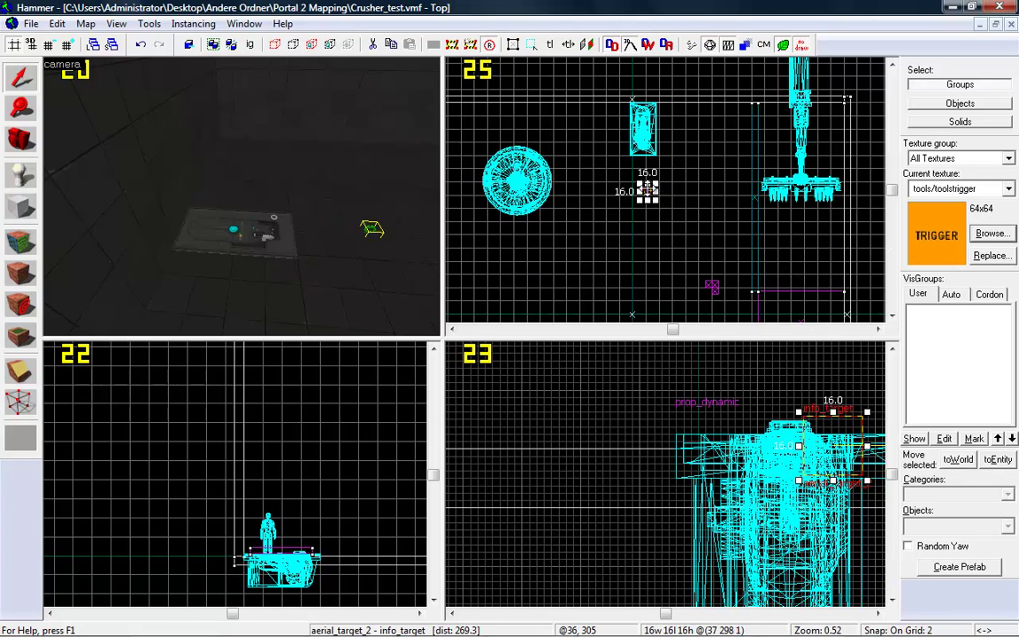
{"action": "left_click_drag", "start_coordinate": [648, 190], "coordinate": [655, 257]}
{"action": "key", "text": "Down"}
{"action": "key", "text": "Down"}
{"action": "key", "text": "Down"}
{"action": "key", "text": "Down"}
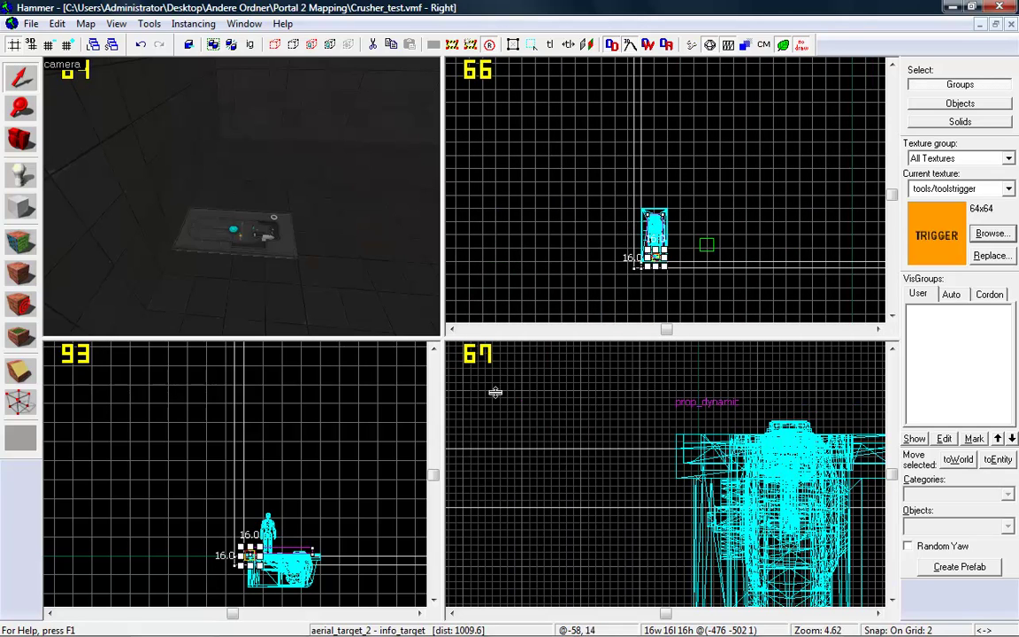
{"action": "scroll", "coordinate": [284, 584], "scroll_direction": "down", "scroll_amount": 1}
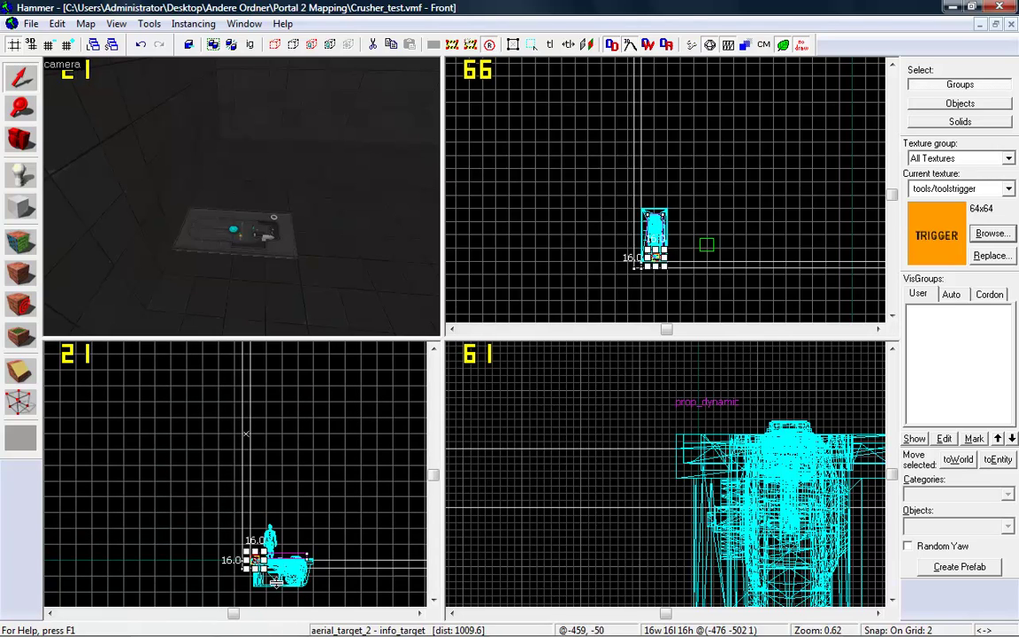
{"action": "left_click_drag", "start_coordinate": [255, 562], "coordinate": [256, 496]}
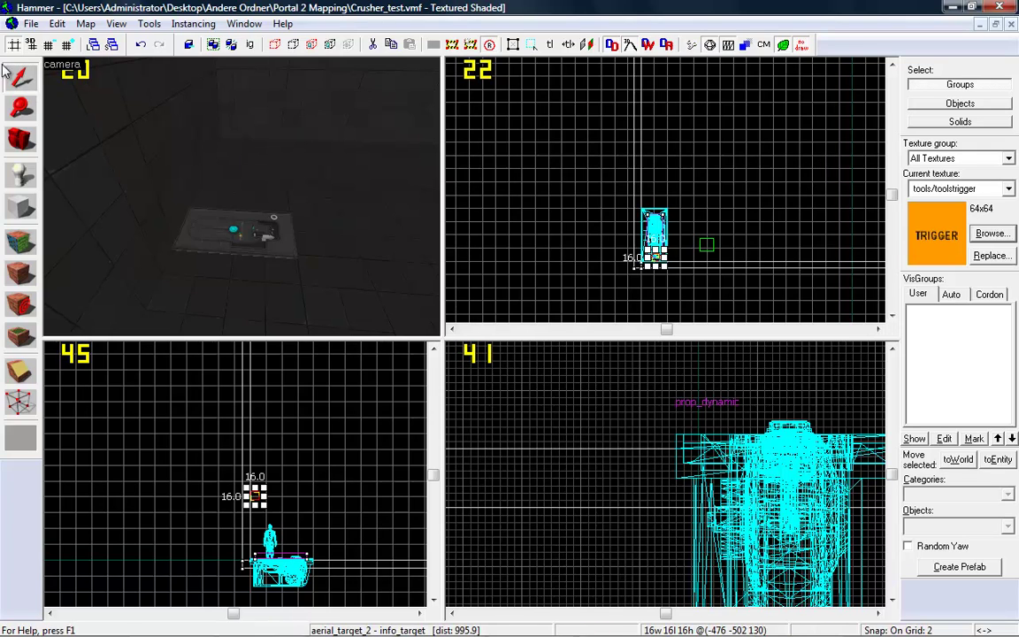
Start a block outline over the aerial_2 faith plate in the top view
{"action": "left_click", "coordinate": [22, 176]}
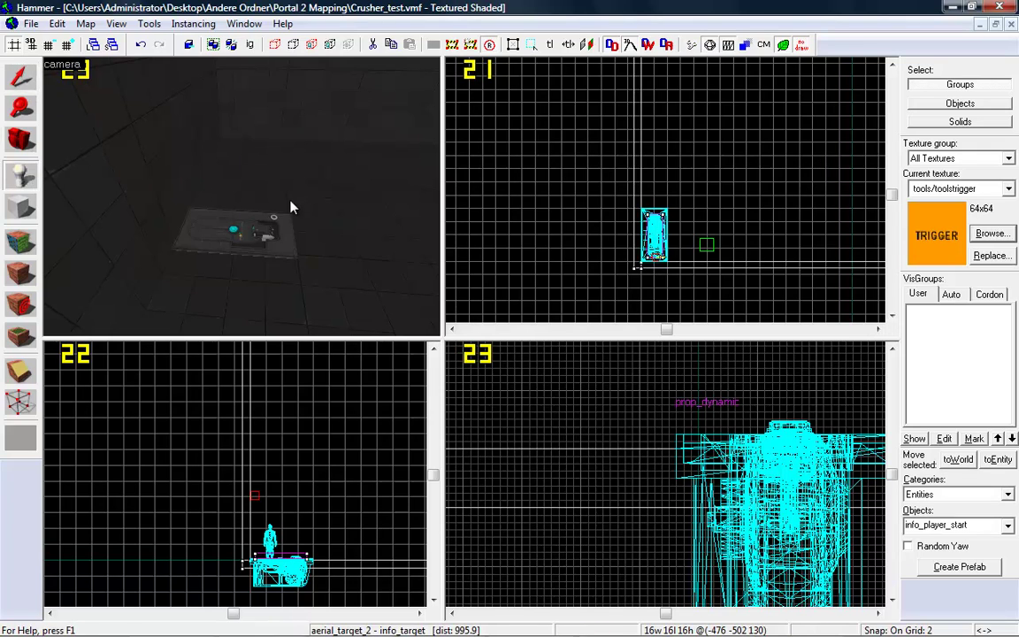
{"action": "left_click", "coordinate": [22, 207]}
{"action": "key", "text": "Up"}
{"action": "key", "text": "Up"}
{"action": "key", "text": "Up"}
{"action": "key", "text": "Up"}
{"action": "key", "text": "Up"}
{"action": "key", "text": "Up"}
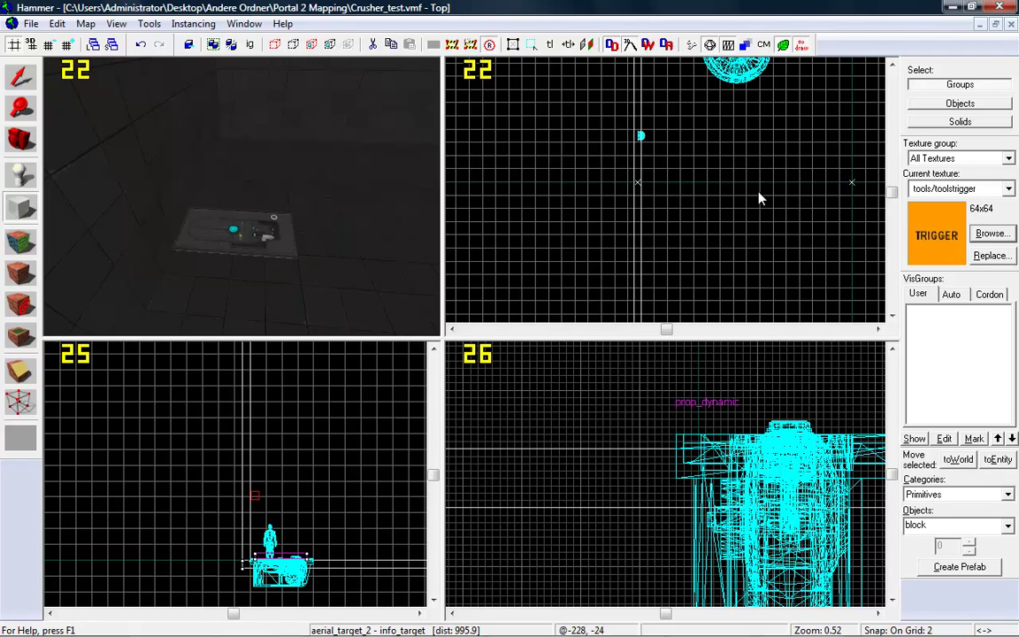
{"action": "key", "text": "Right"}
{"action": "key", "text": "Right"}
{"action": "scroll", "coordinate": [652, 196], "scroll_direction": "up", "scroll_amount": 5}
{"action": "scroll", "coordinate": [651, 202], "scroll_direction": "up", "scroll_amount": 1}
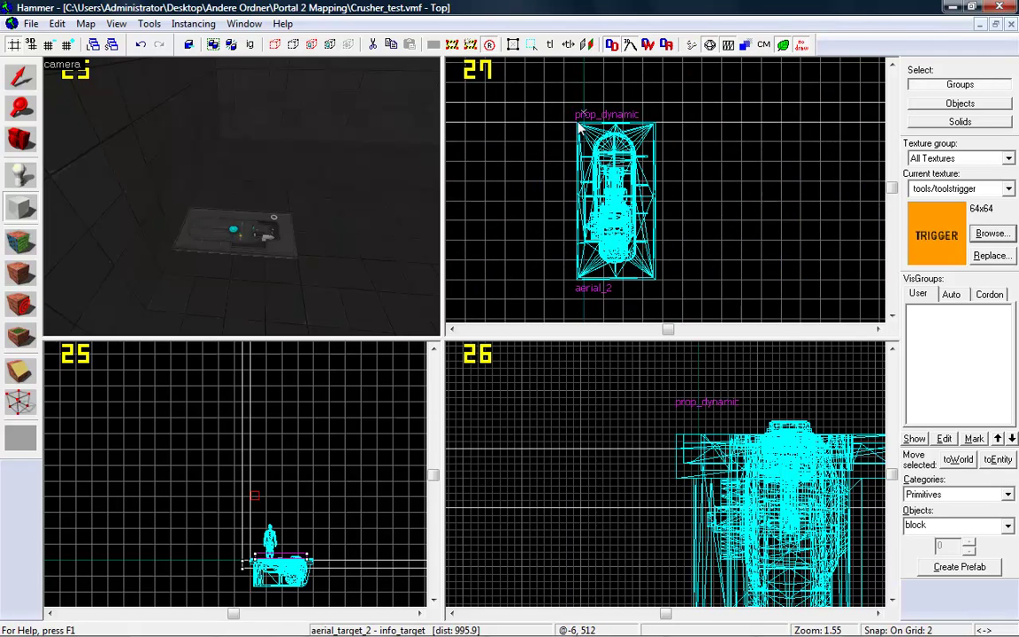
{"action": "mouse_move", "coordinate": [576, 124]}
{"action": "left_mouse_down"}
{"action": "mouse_move", "coordinate": [673, 262]}
{"action": "mouse_move", "coordinate": [655, 285]}
{"action": "mouse_move", "coordinate": [642, 280]}
{"action": "left_mouse_up"}
{"action": "left_click_drag", "start_coordinate": [573, 201], "coordinate": [594, 200]}
{"action": "left_click_drag", "start_coordinate": [622, 288], "coordinate": [622, 268]}
{"action": "left_click_drag", "start_coordinate": [620, 121], "coordinate": [620, 124]}
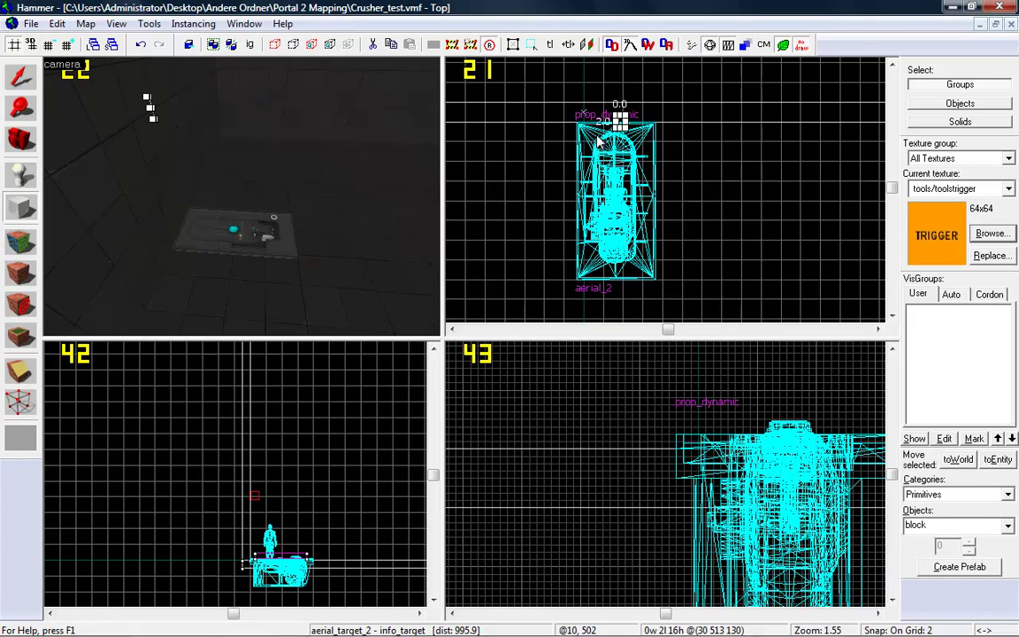
Redraw the outline as a 38 by 108 by 16 unit block, create it with the trigger texture, and lower it onto the aerial_2 plate
{"action": "mouse_move", "coordinate": [592, 126]}
{"action": "left_mouse_down"}
{"action": "mouse_move", "coordinate": [611, 147]}
{"action": "mouse_move", "coordinate": [638, 265]}
{"action": "left_mouse_up"}
{"action": "left_click_drag", "start_coordinate": [616, 119], "coordinate": [617, 125]}
{"action": "left_click_drag", "start_coordinate": [616, 271], "coordinate": [616, 268]}
{"action": "scroll", "coordinate": [832, 516], "scroll_direction": "down", "scroll_amount": 7}
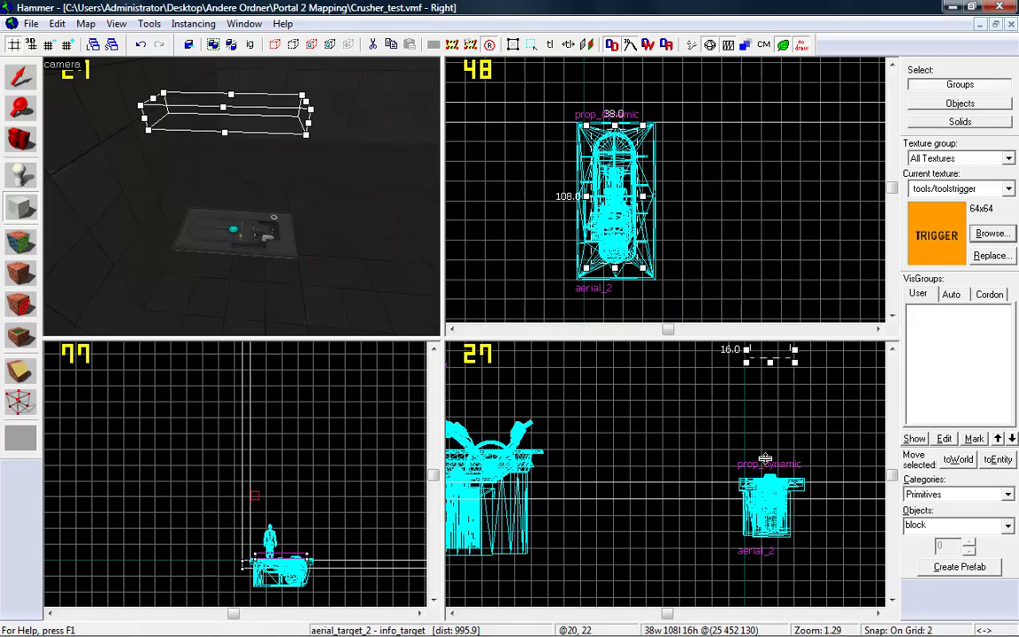
{"action": "key", "text": "Up"}
{"action": "key", "text": "Return"}
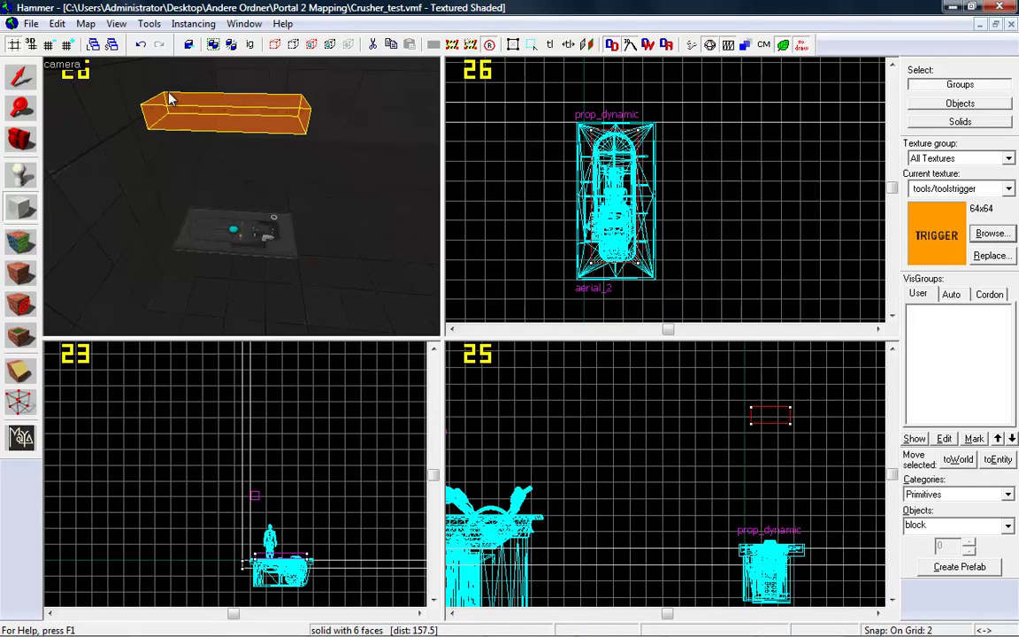
{"action": "left_click", "coordinate": [22, 79]}
{"action": "left_click_drag", "start_coordinate": [770, 421], "coordinate": [768, 549]}
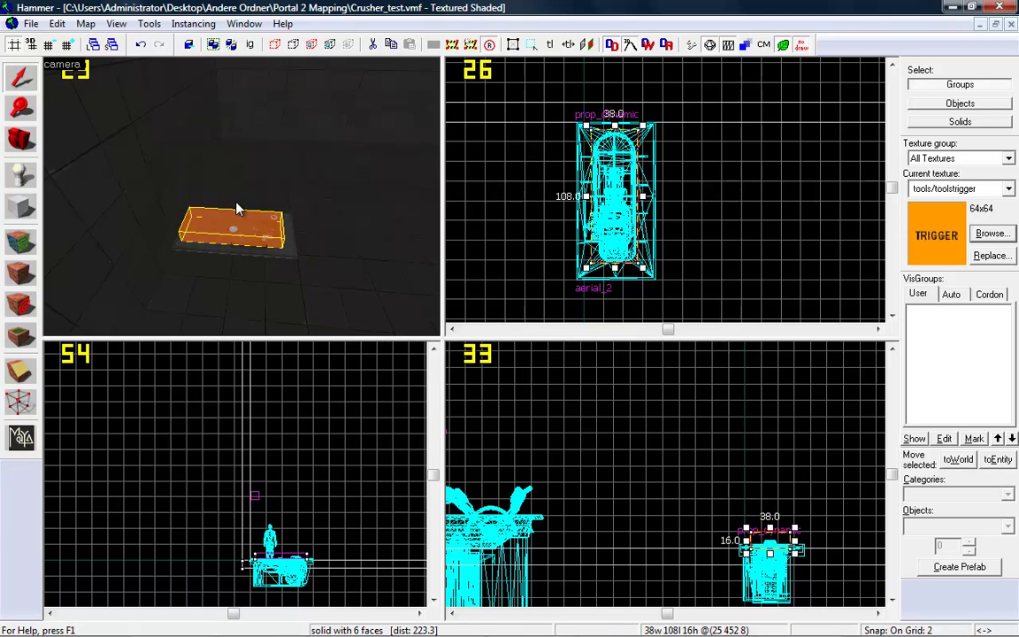
Tie the trigger block to an entity and set its class to trigger_catapult
{"action": "key", "text": "ctrl+t"}
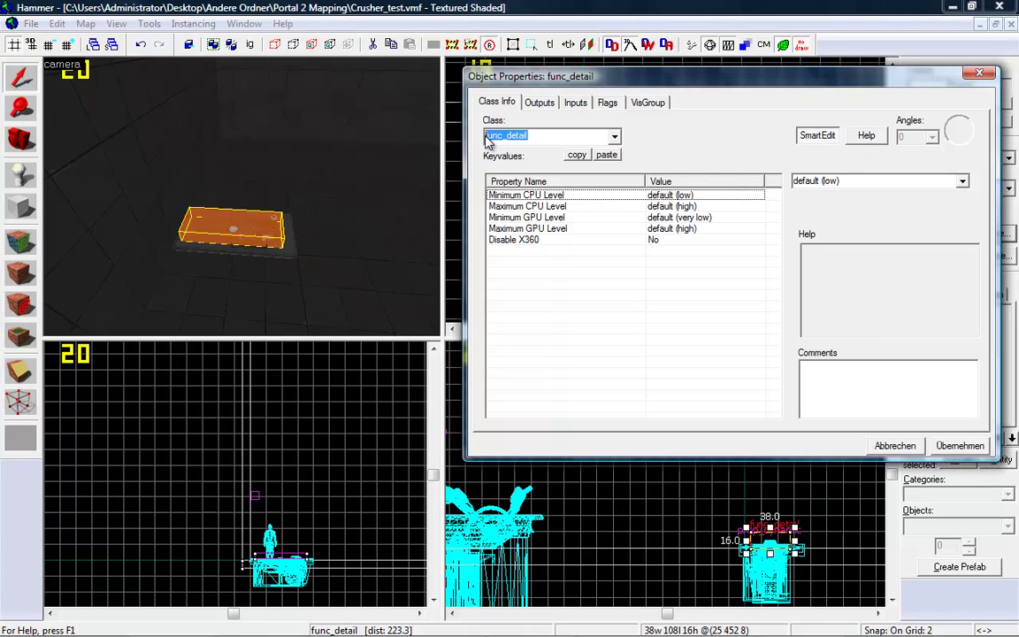
{"action": "type", "text": "cat"}
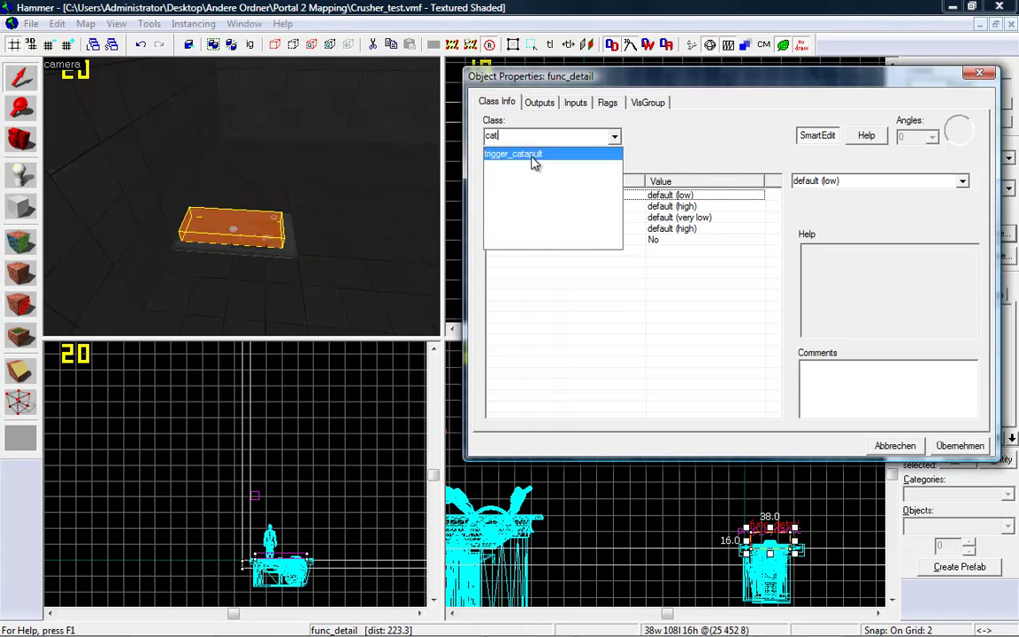
{"action": "left_click", "coordinate": [536, 156]}
{"action": "left_click", "coordinate": [948, 449]}
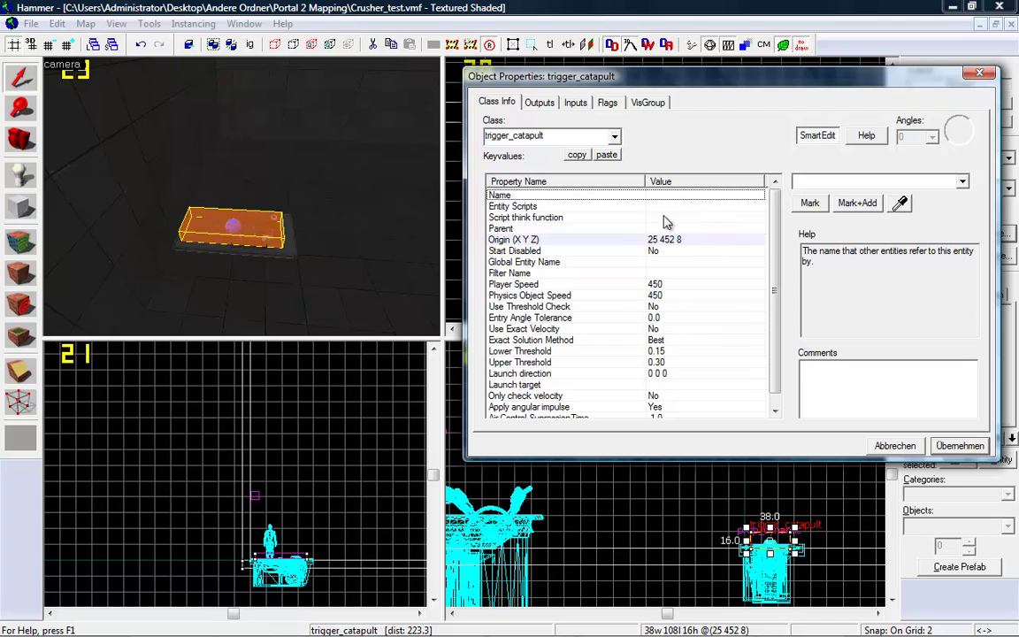
{"action": "scroll", "coordinate": [776, 244], "scroll_direction": "down", "scroll_amount": 1}
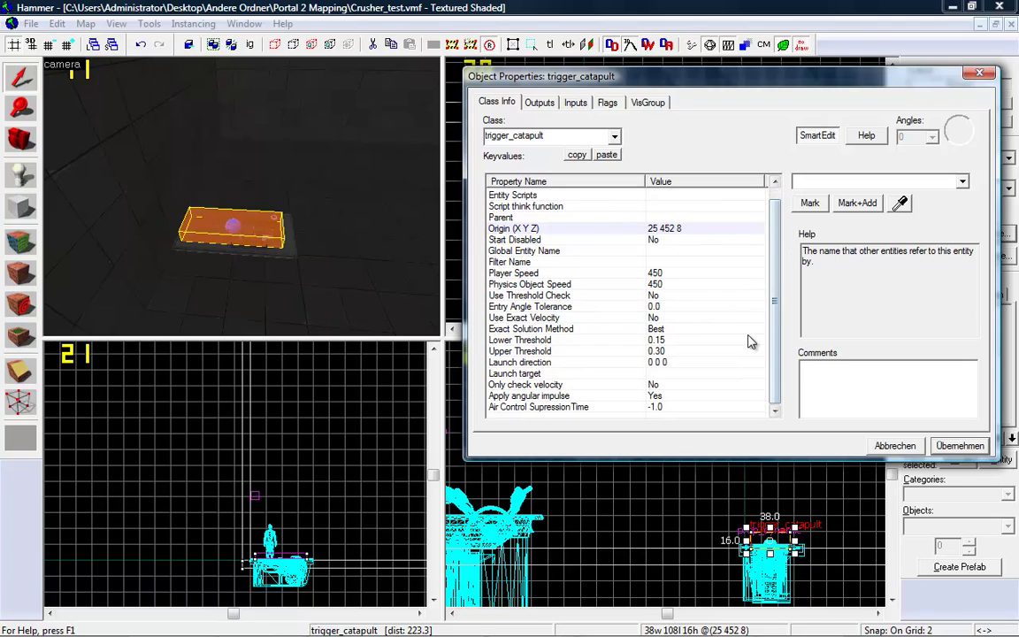
{"action": "left_click", "coordinate": [657, 363]}
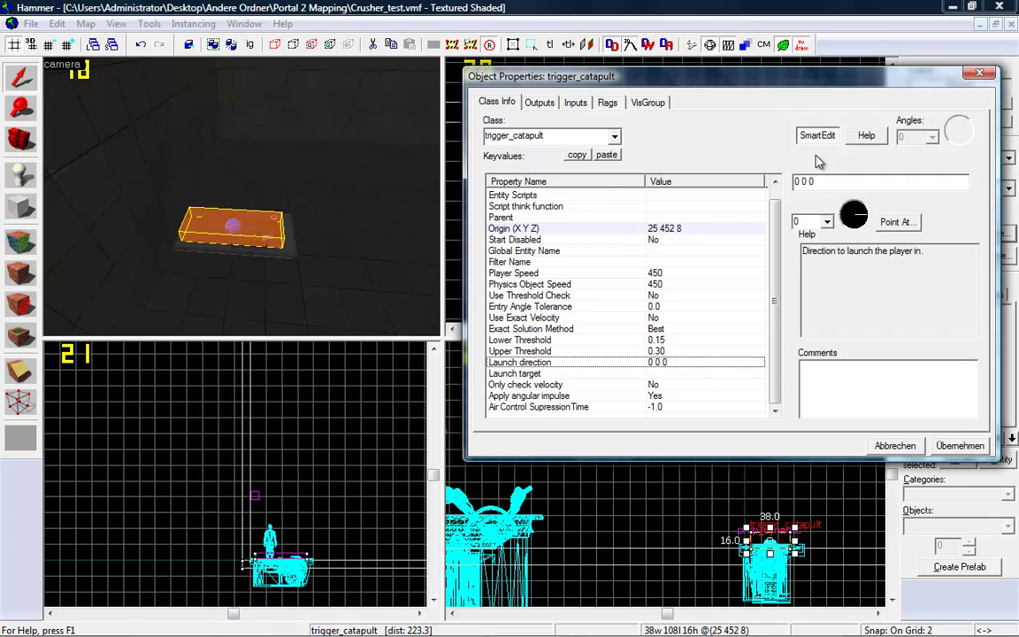
{"action": "left_click", "coordinate": [828, 221]}
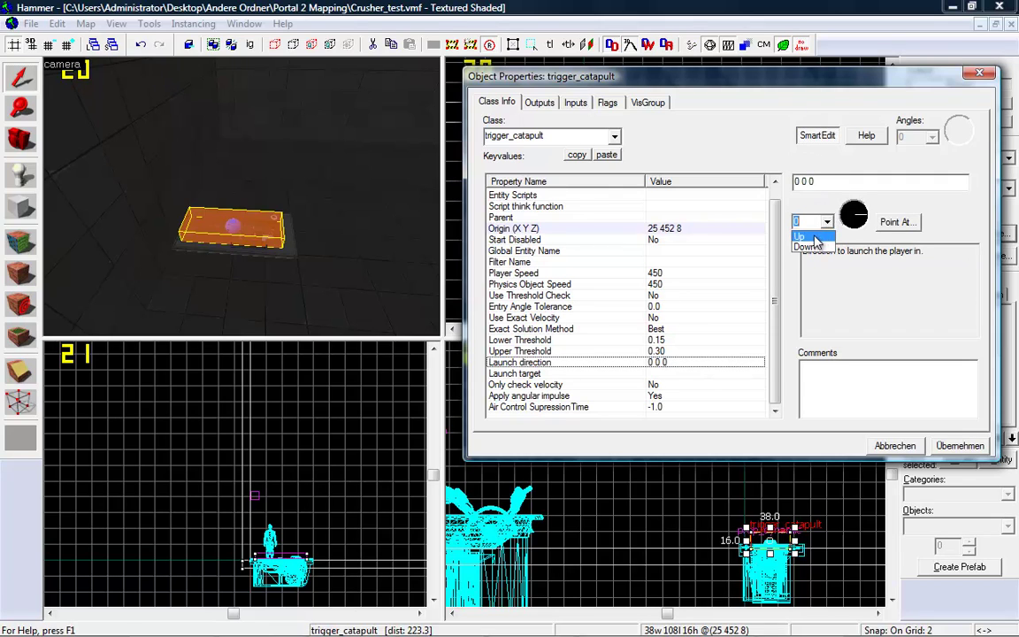
{"action": "left_click", "coordinate": [801, 236]}
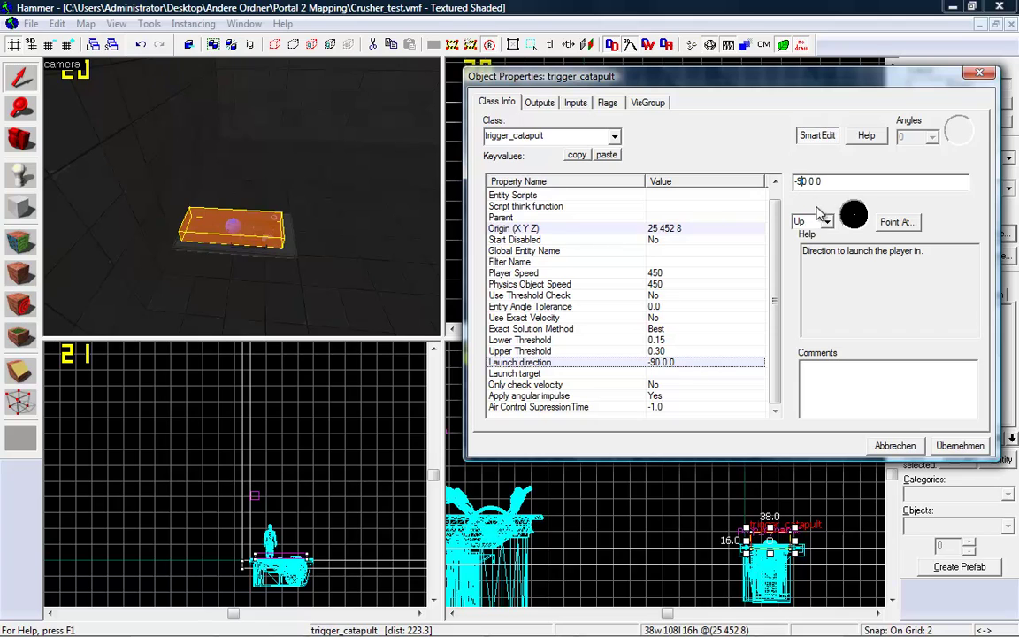
{"action": "key", "text": "BackSpace"}
{"action": "key", "text": "BackSpace"}
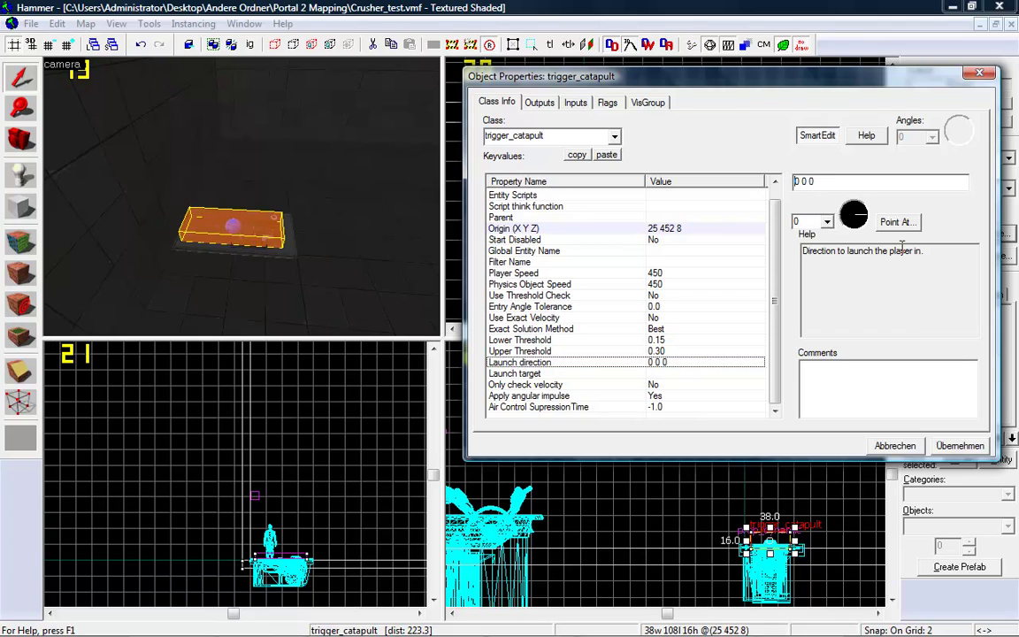
{"action": "left_click", "coordinate": [833, 59]}
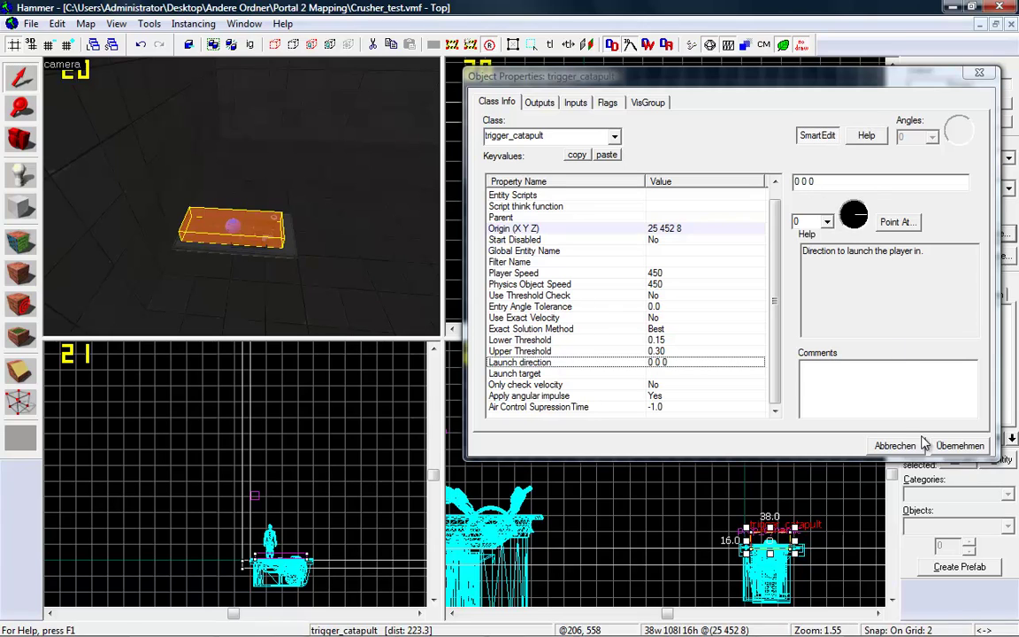
{"action": "left_click", "coordinate": [959, 445]}
Set the trigger_catapult's launch target to aerial_target_2 and apply the change
{"action": "scroll", "coordinate": [780, 343], "scroll_direction": "down", "scroll_amount": 1}
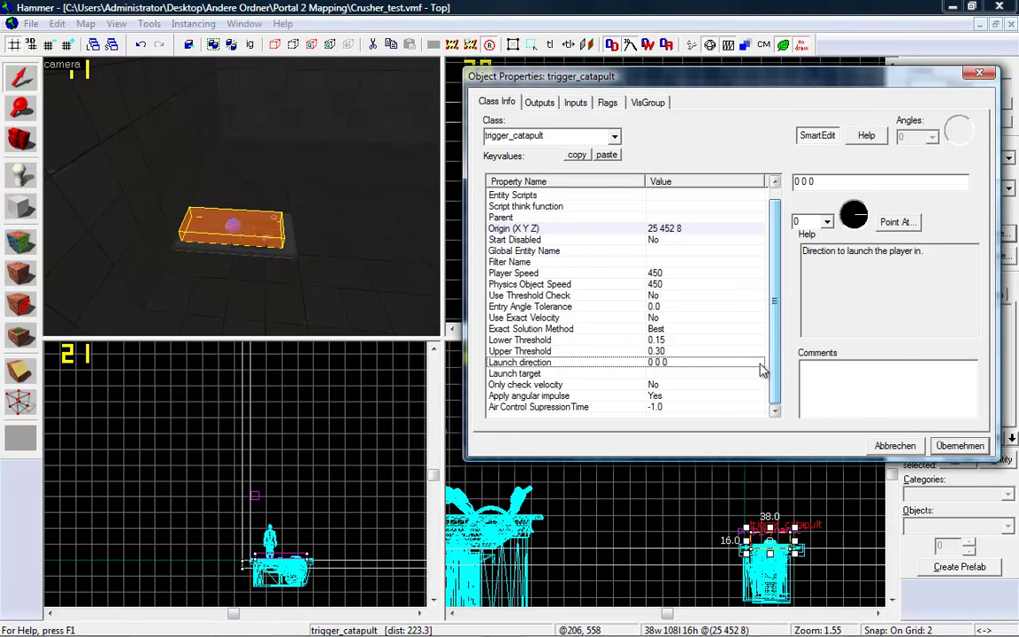
{"action": "left_click", "coordinate": [698, 373]}
{"action": "left_click", "coordinate": [964, 184]}
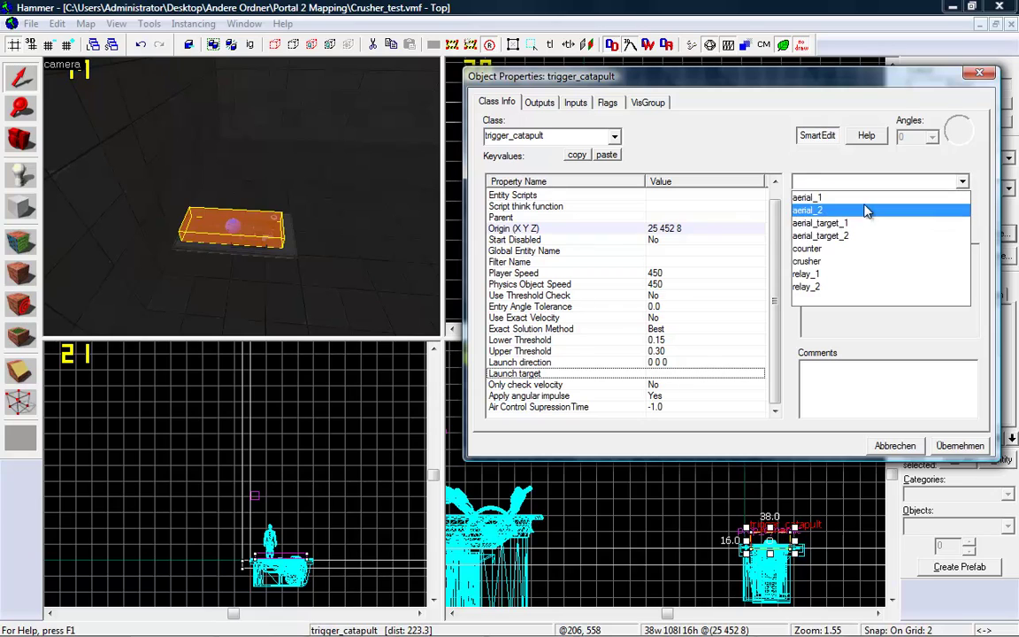
{"action": "left_click", "coordinate": [845, 233]}
{"action": "left_click", "coordinate": [964, 446]}
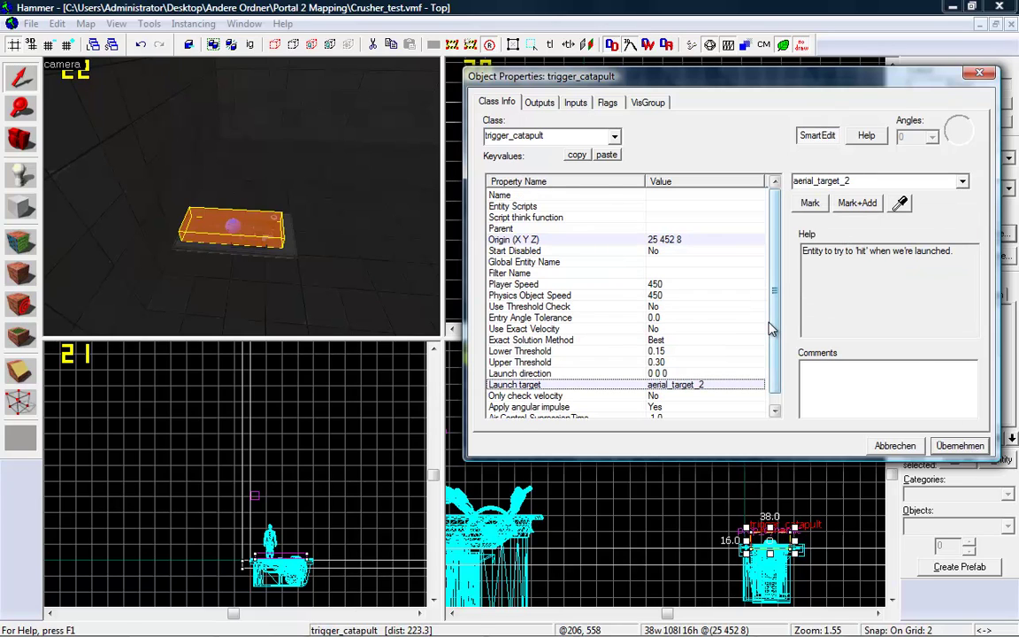
Set the trigger_catapult's Physics Object Speed to 700
{"action": "scroll", "coordinate": [776, 337], "scroll_direction": "down", "scroll_amount": 1}
{"action": "scroll", "coordinate": [772, 328], "scroll_direction": "up", "scroll_amount": 1}
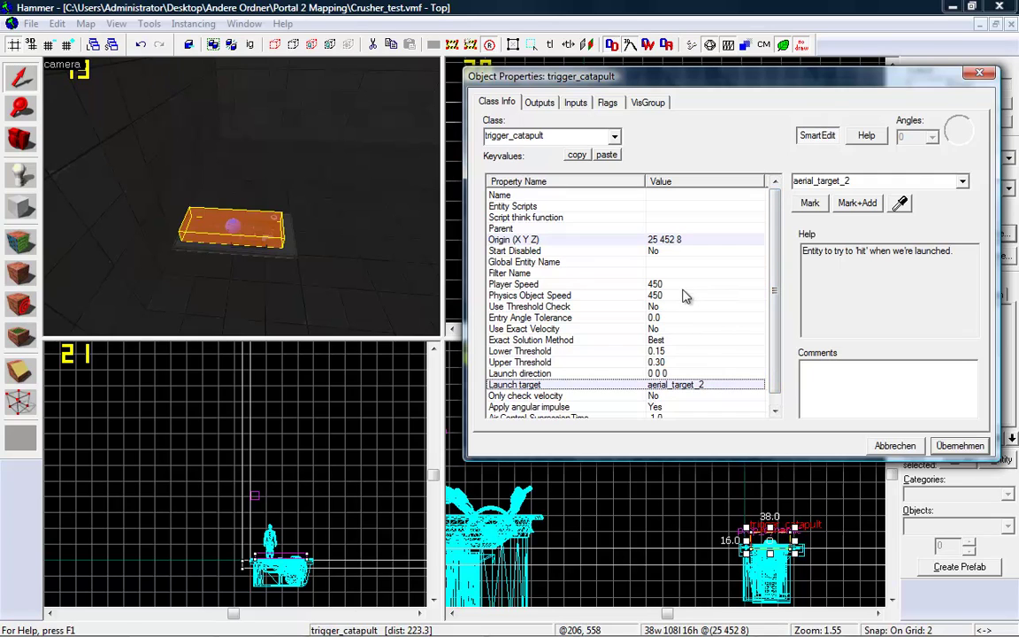
{"action": "left_click", "coordinate": [553, 275]}
{"action": "left_click", "coordinate": [583, 284]}
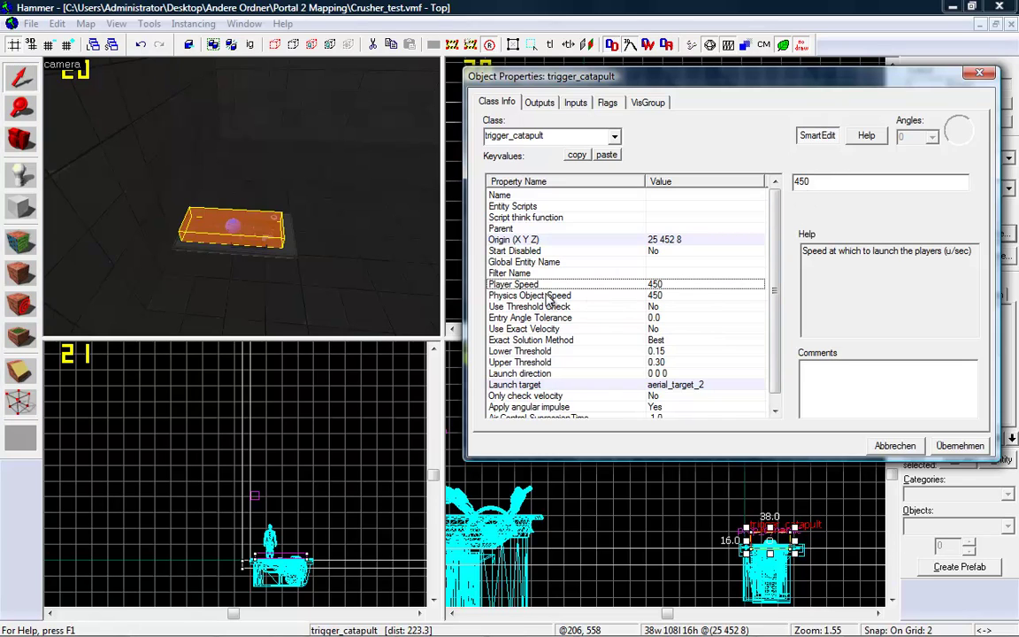
{"action": "left_click", "coordinate": [667, 297]}
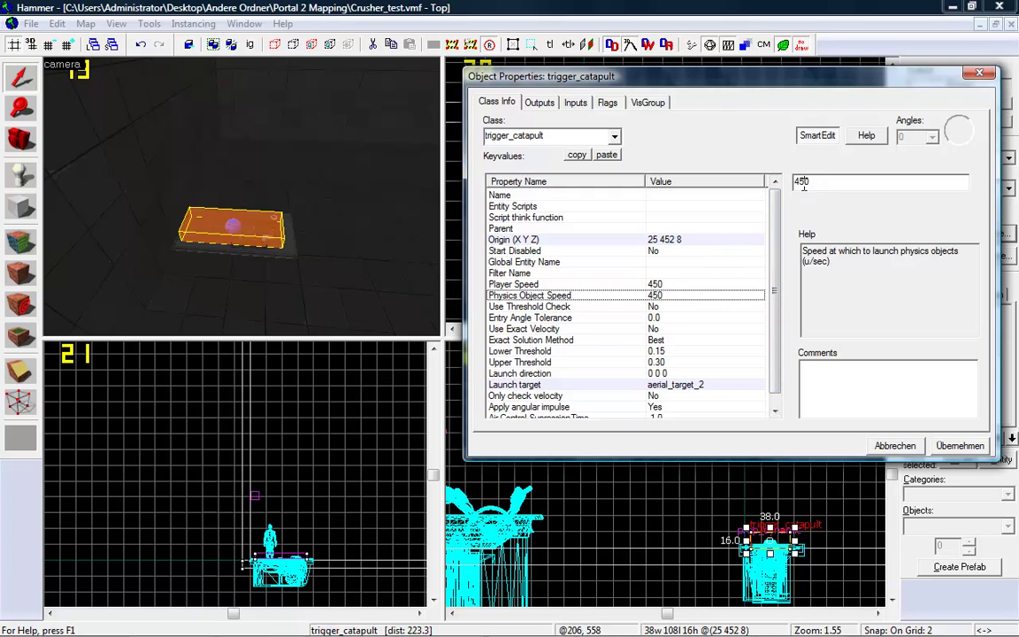
{"action": "key", "text": "BackSpace"}
{"action": "key", "text": "BackSpace"}
{"action": "key", "text": "BackSpace"}
{"action": "type", "text": "00"}
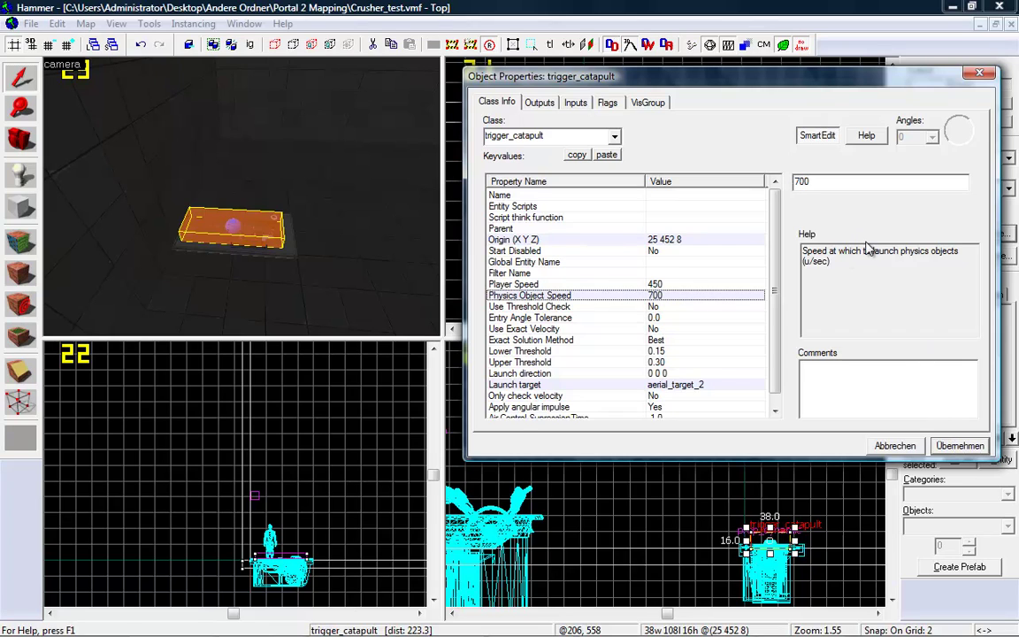
Add an OnCatapulted output to the trigger_catapult that targets aerial_2 via the SetAnimation input
{"action": "left_click", "coordinate": [536, 103]}
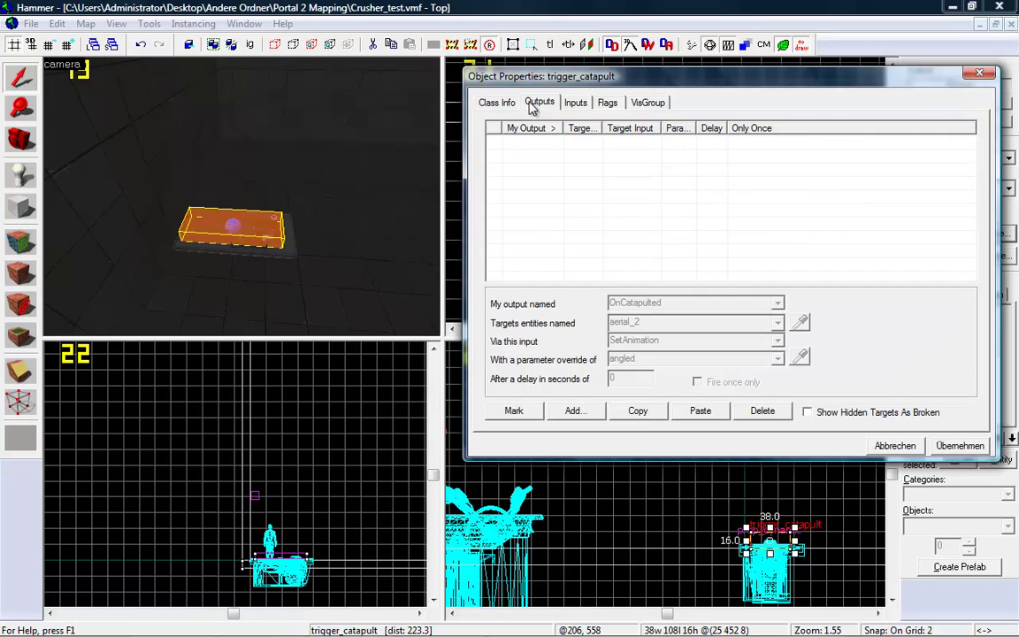
{"action": "left_click", "coordinate": [575, 411]}
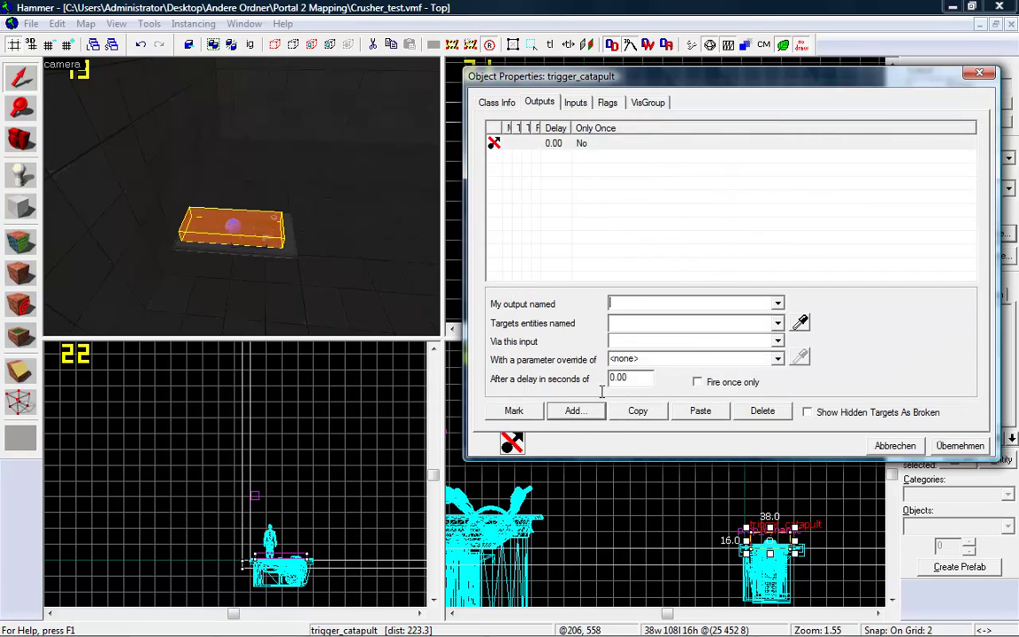
{"action": "left_click", "coordinate": [777, 304]}
{"action": "left_click", "coordinate": [655, 318]}
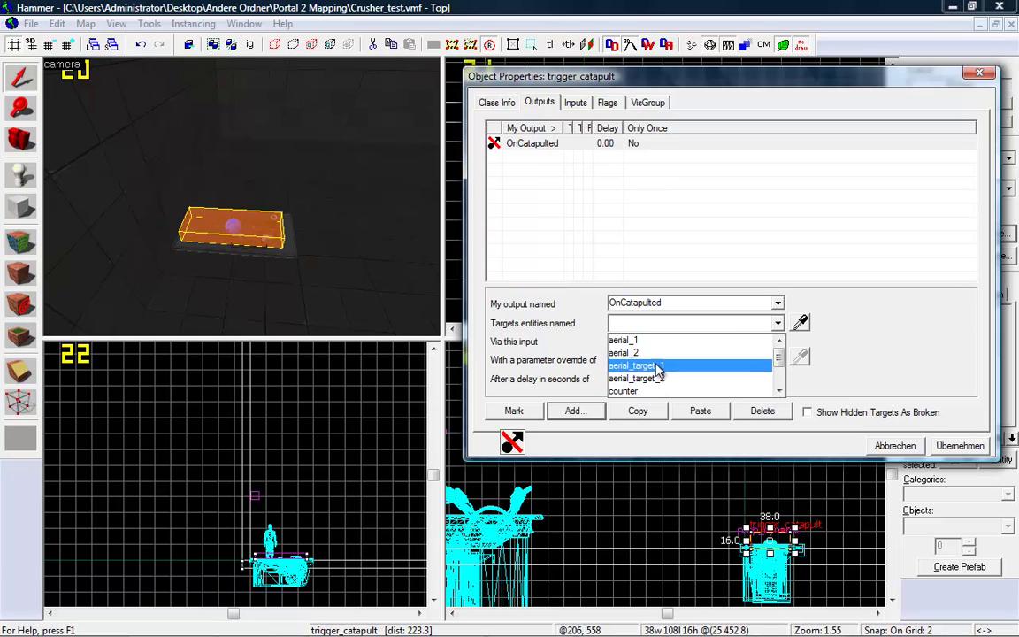
{"action": "left_click", "coordinate": [652, 353]}
{"action": "left_click", "coordinate": [776, 341]}
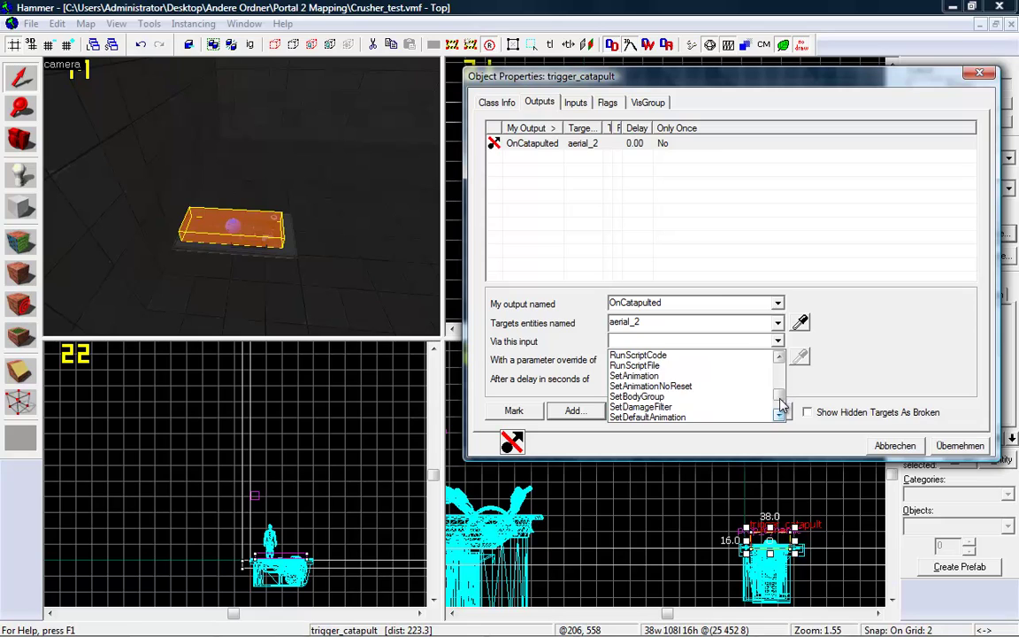
{"action": "left_click", "coordinate": [691, 376]}
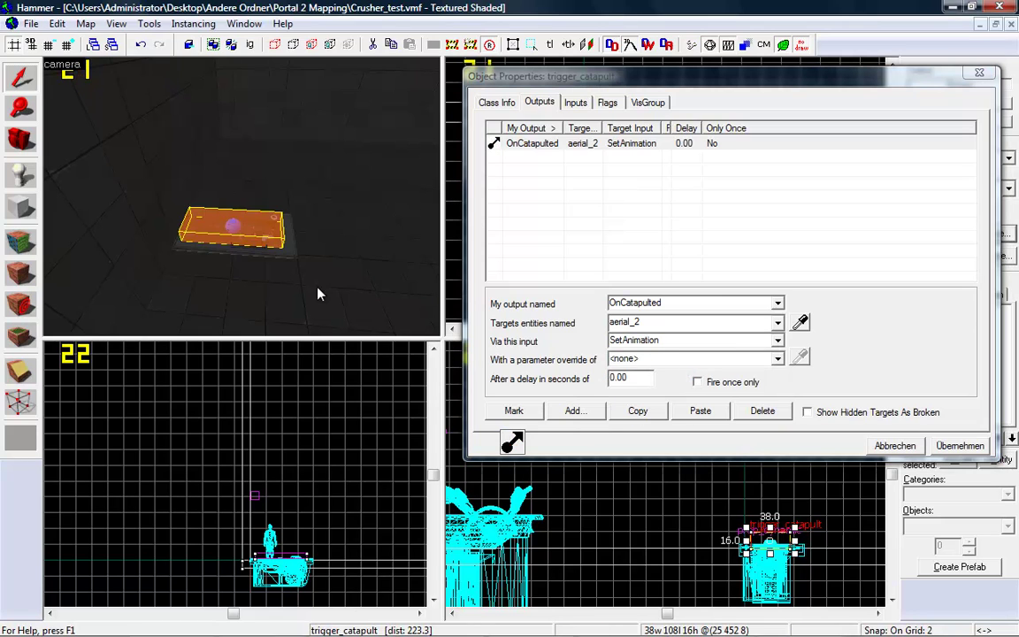
Preview the aerial_2 plate model's angled, fast and straightup animation sequences, ending on the idle sequence
{"action": "left_click", "coordinate": [283, 258]}
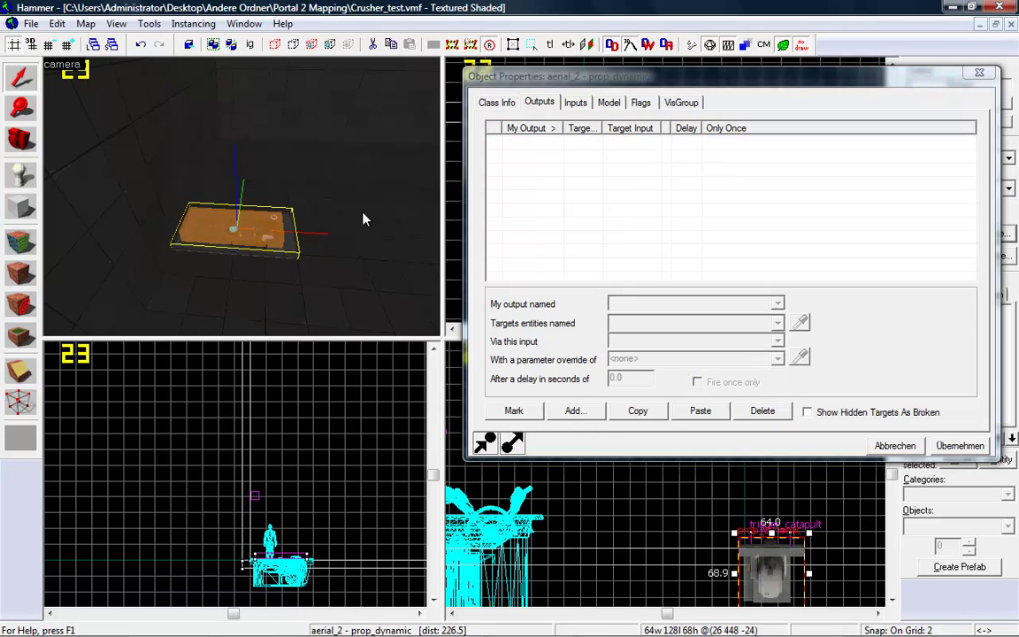
{"action": "left_click", "coordinate": [606, 104]}
{"action": "left_click", "coordinate": [678, 131]}
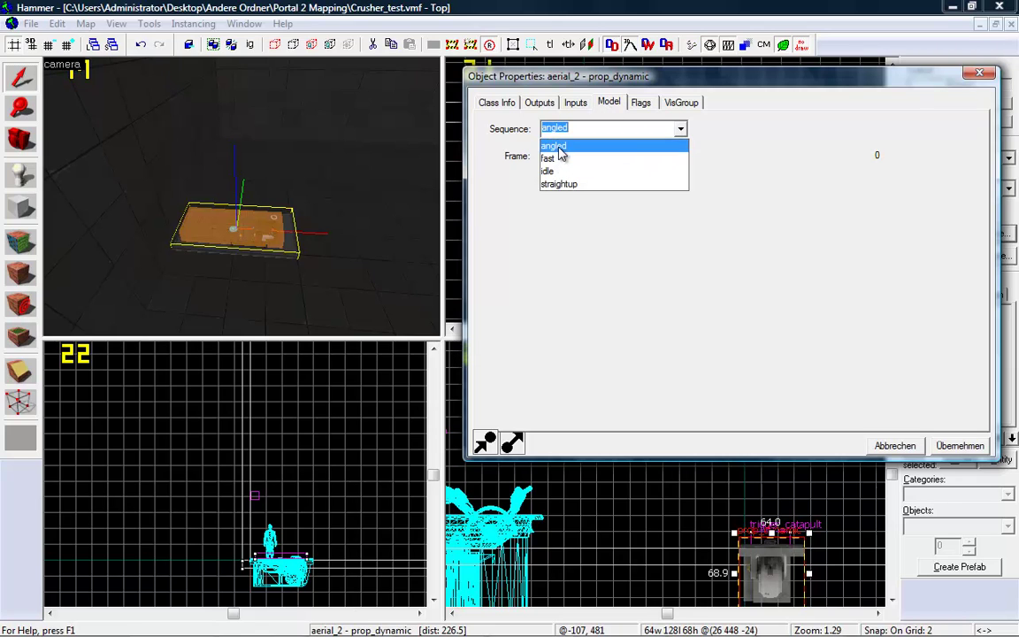
{"action": "left_click", "coordinate": [559, 147]}
{"action": "left_click", "coordinate": [679, 131]}
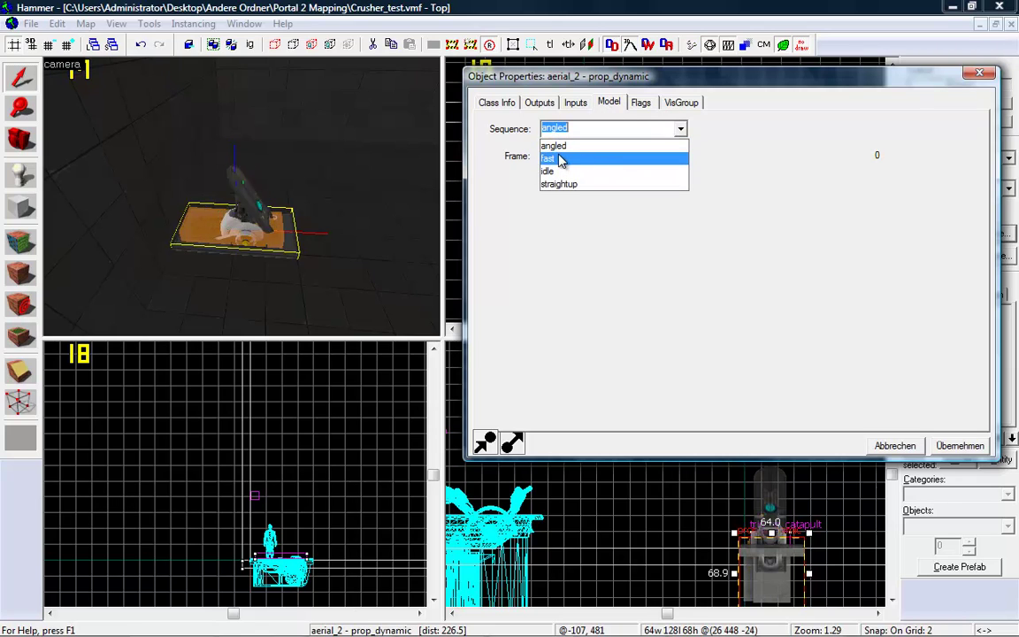
{"action": "left_click", "coordinate": [559, 160]}
{"action": "left_click", "coordinate": [680, 130]}
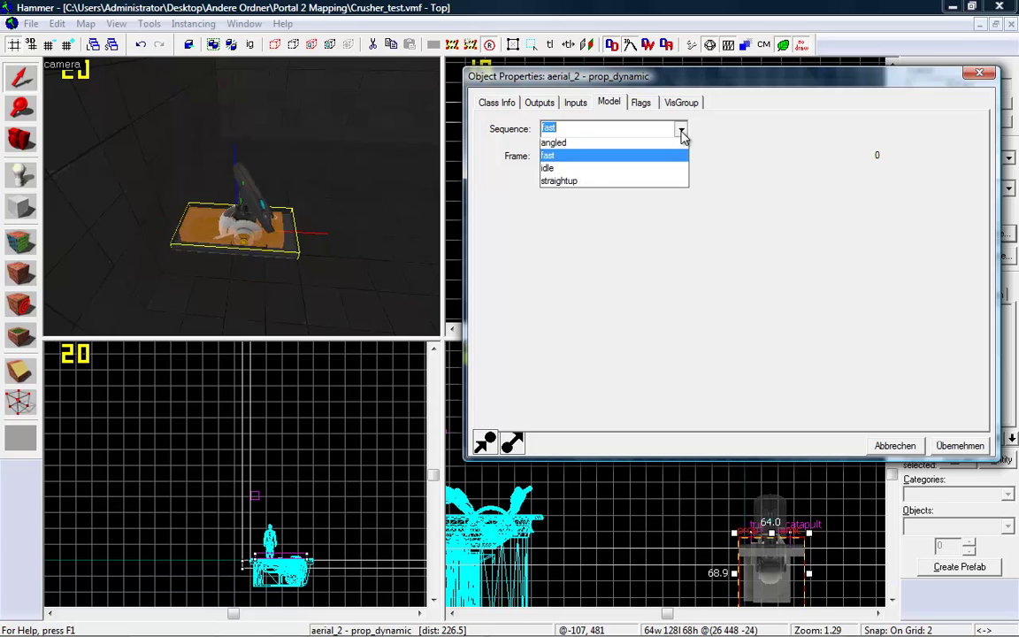
{"action": "left_click", "coordinate": [560, 186]}
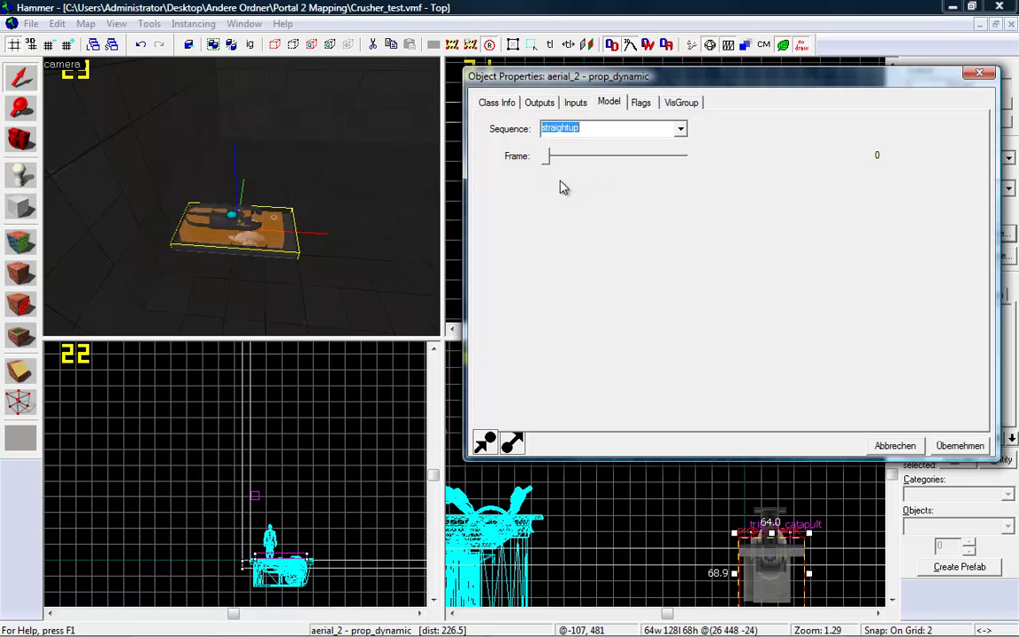
{"action": "left_click", "coordinate": [680, 130]}
{"action": "left_click", "coordinate": [600, 145]}
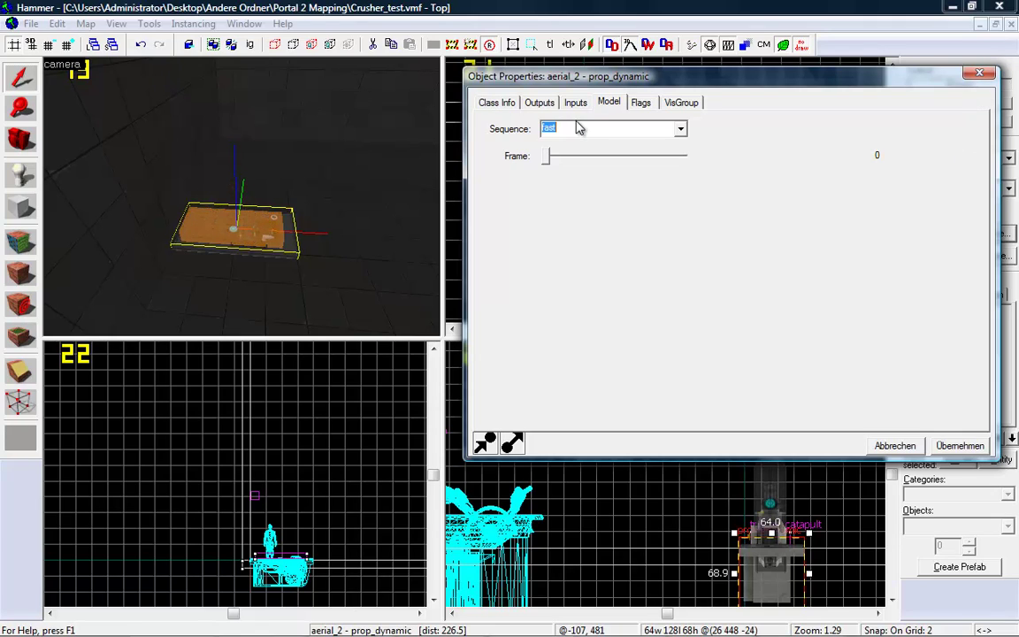
{"action": "left_click", "coordinate": [680, 130]}
{"action": "left_click", "coordinate": [582, 174]}
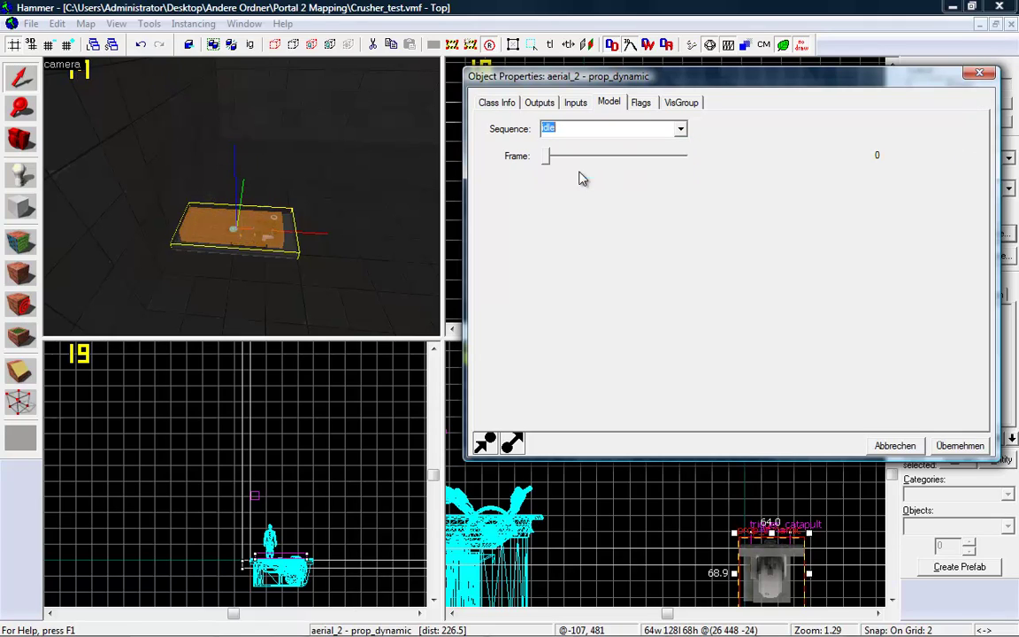
Set the parameter override of the trigger_catapult's OnCatapulted output to angled and close its properties
{"action": "left_click", "coordinate": [234, 216]}
{"action": "left_click", "coordinate": [537, 104]}
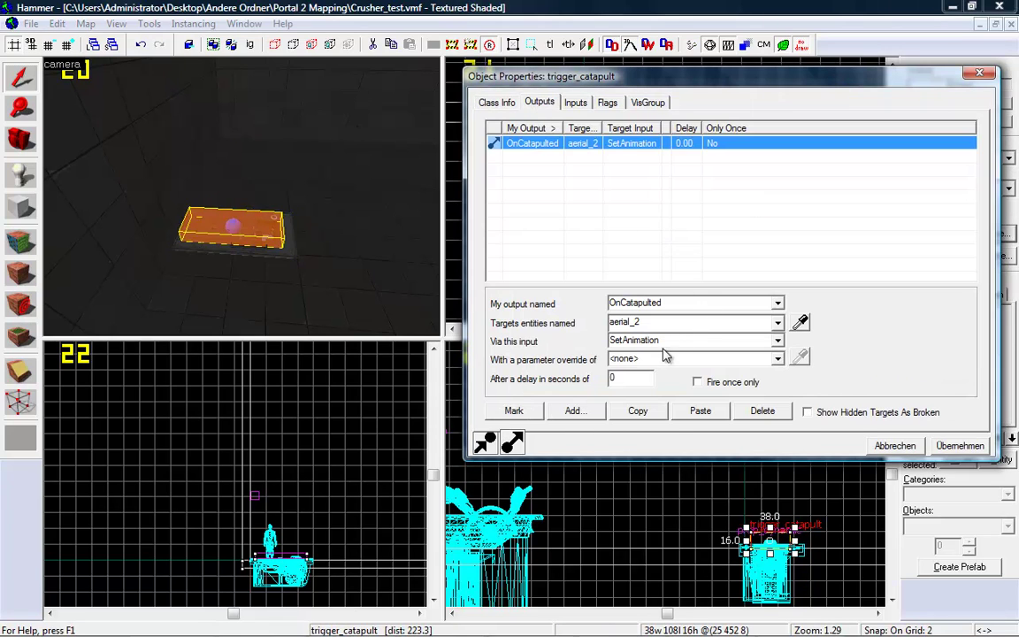
{"action": "left_click", "coordinate": [622, 360]}
{"action": "type", "text": "angled"}
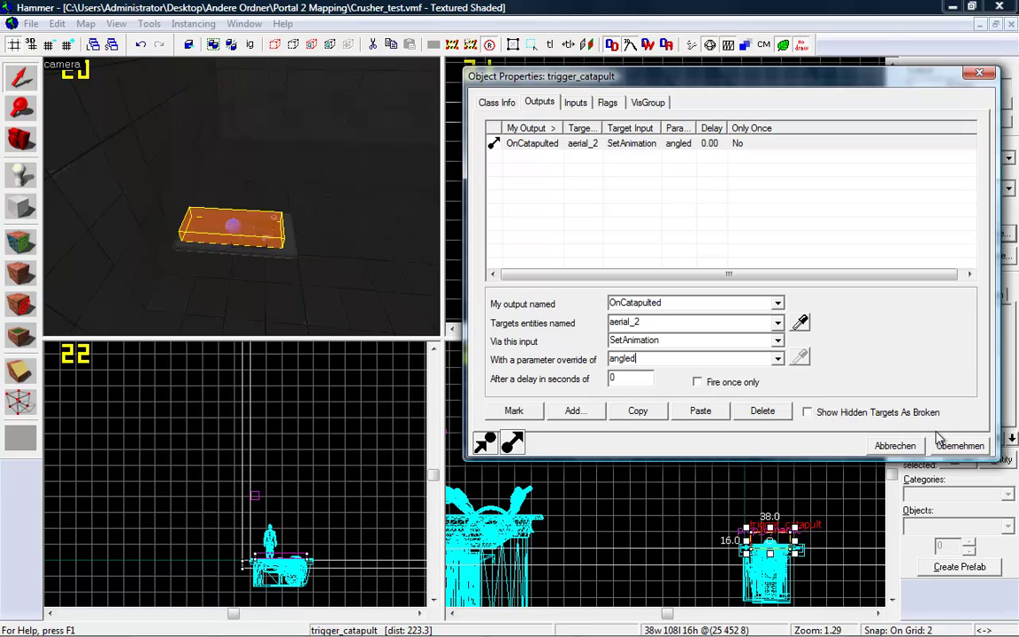
{"action": "left_click_drag", "start_coordinate": [997, 459], "coordinate": [1007, 466]}
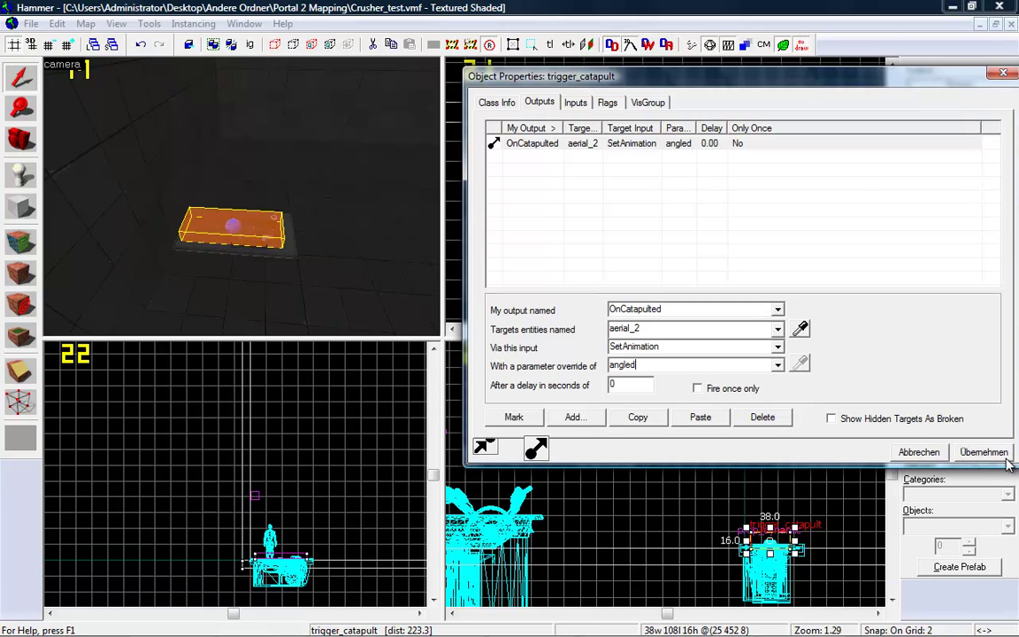
{"action": "left_click", "coordinate": [1004, 75]}
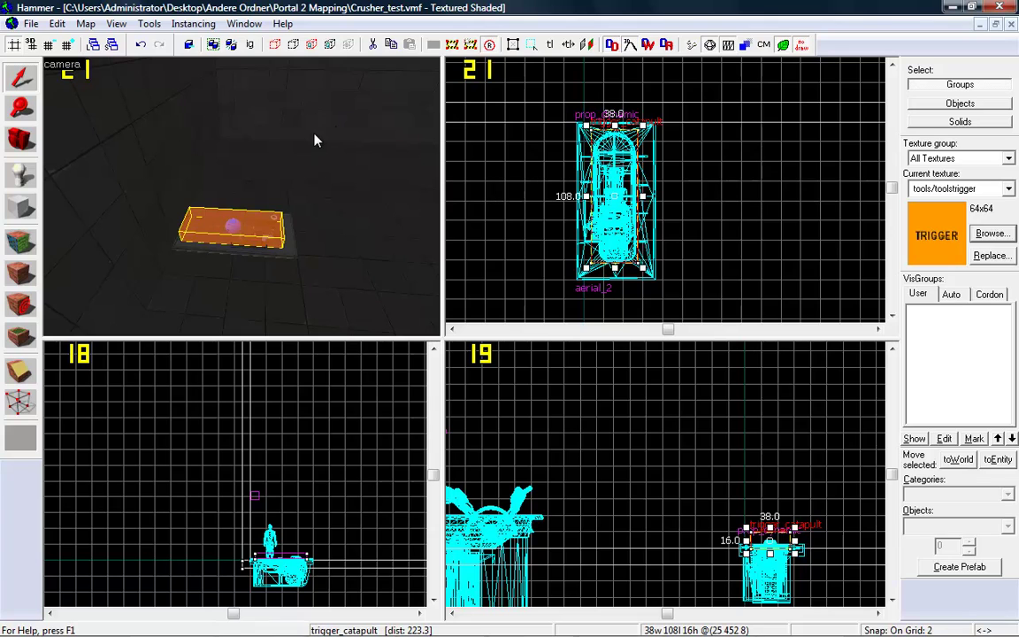
{"action": "key", "text": "z"}
{"action": "key", "text": "w"}
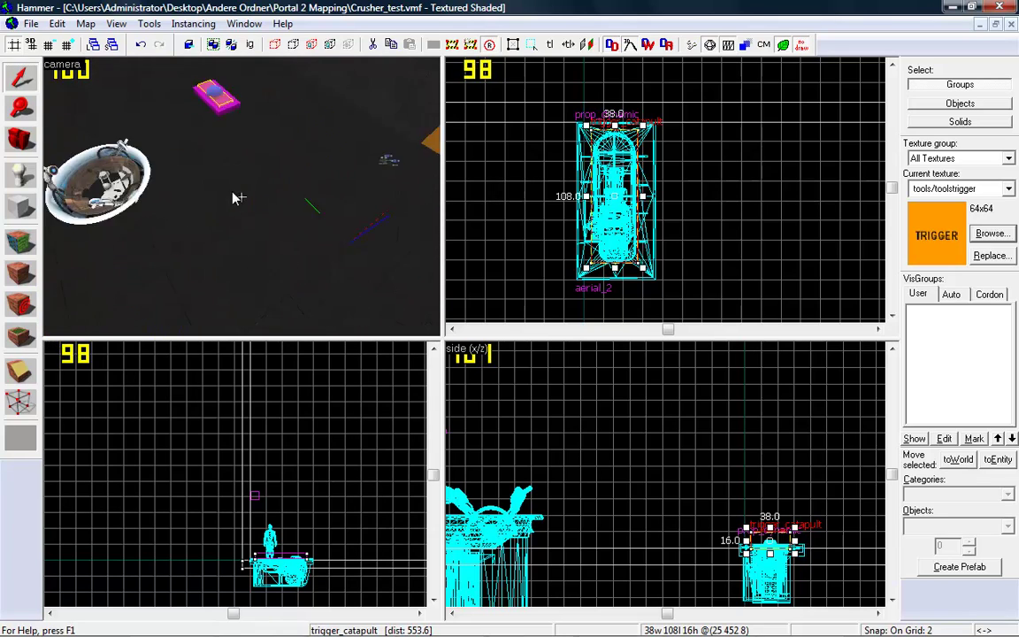
{"action": "left_click_drag", "start_coordinate": [237, 198], "coordinate": [244, 201]}
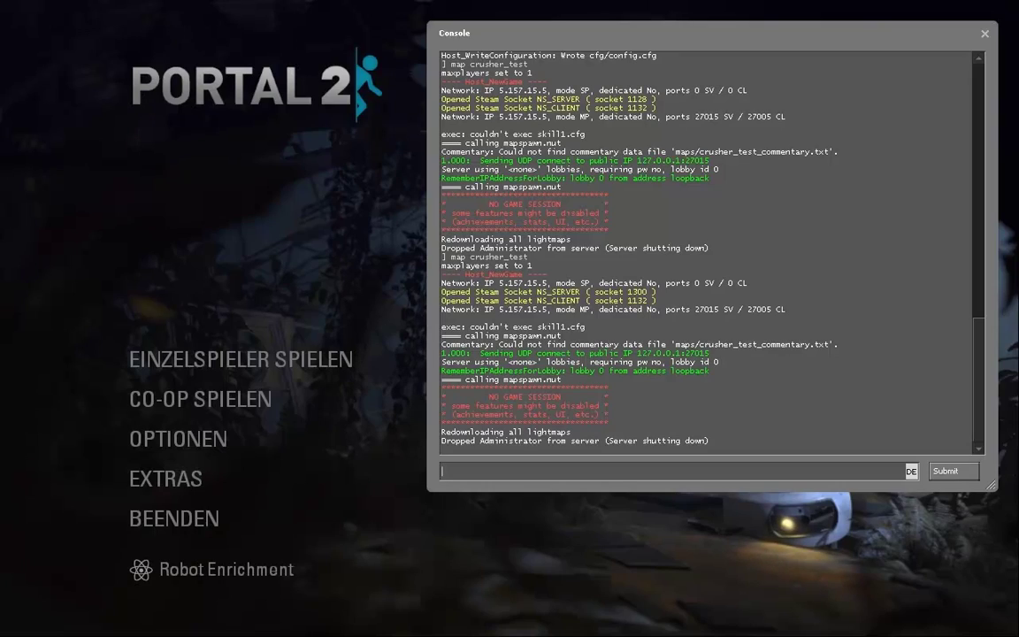
Switch to Portal 2 and load the map crusher_test through the developer console
{"action": "key", "text": "Return"}
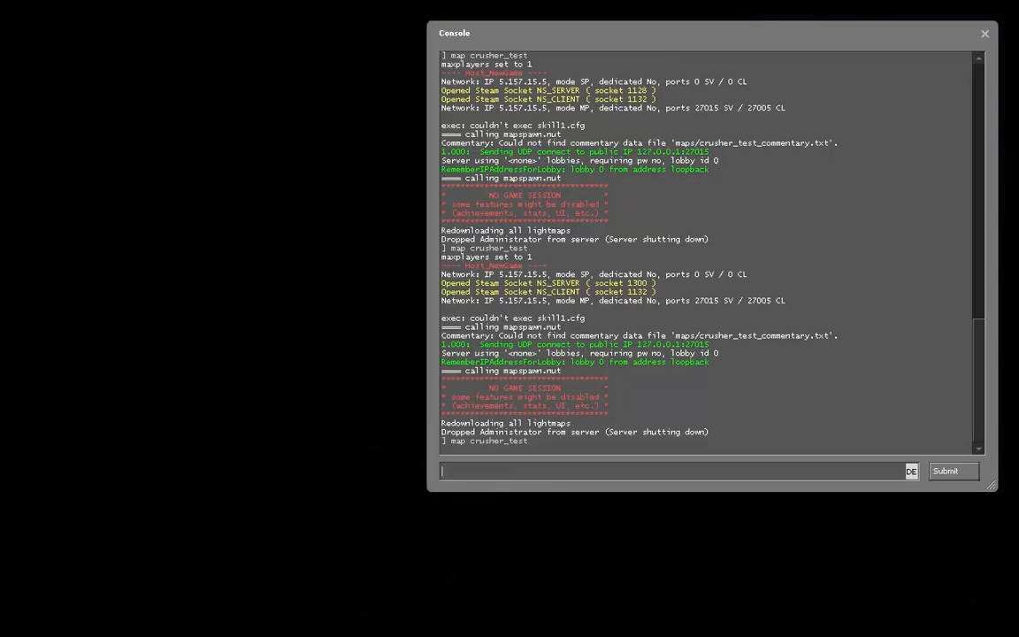